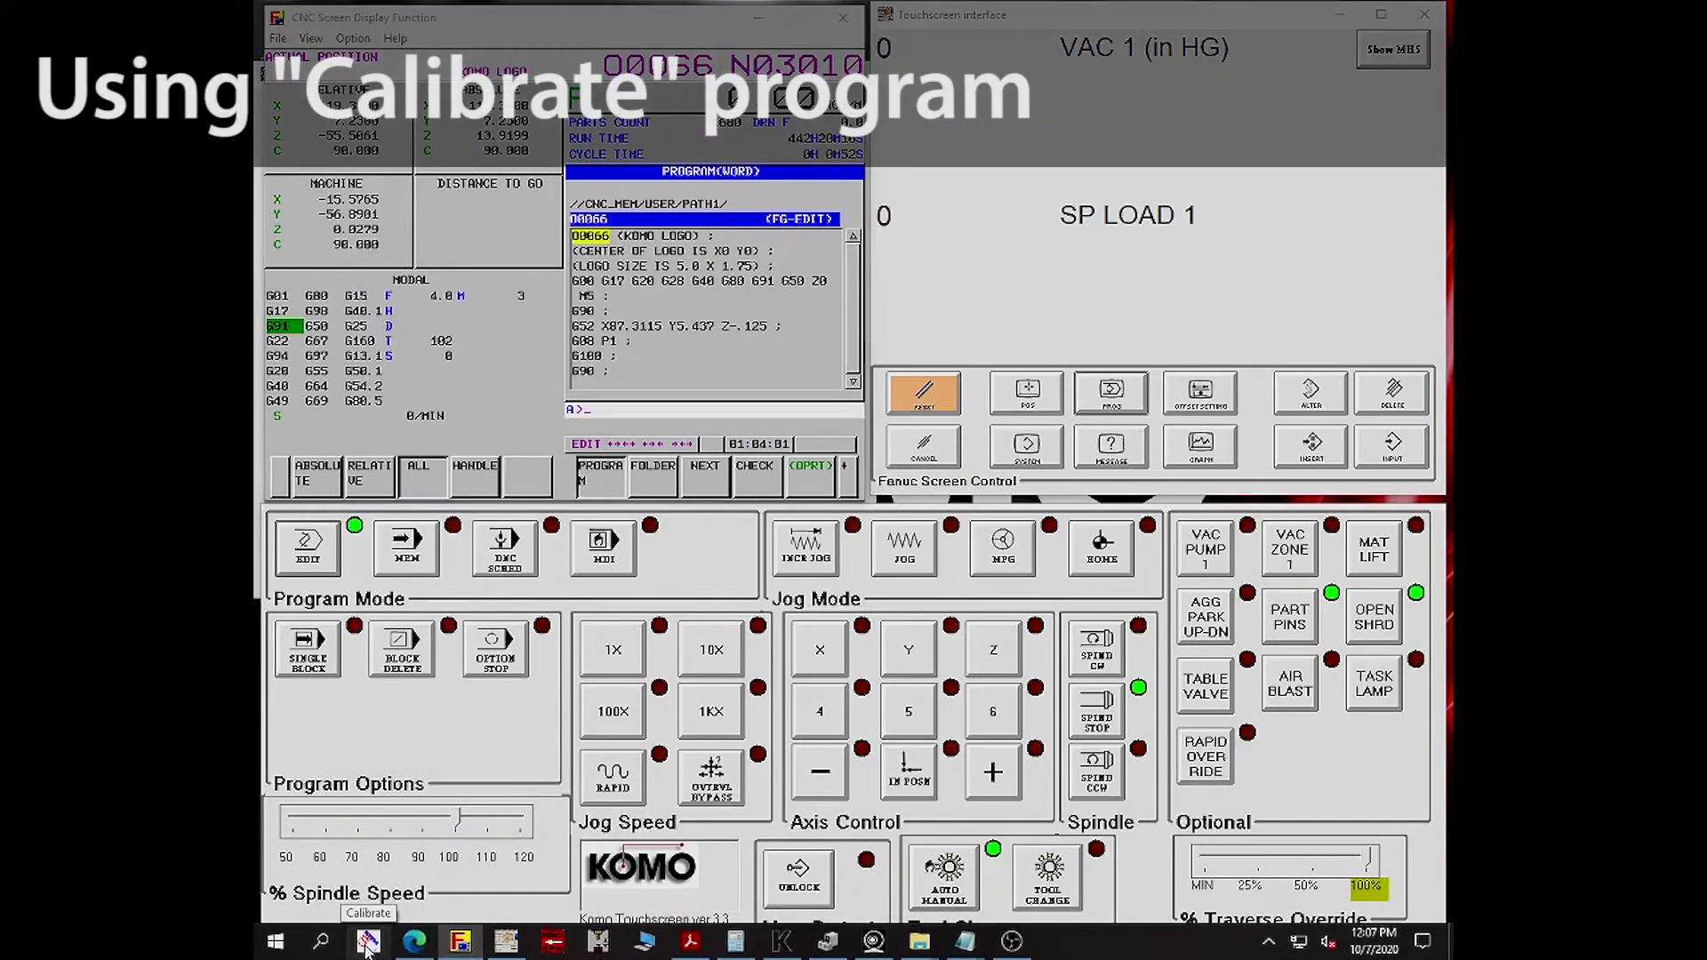
# Step: Launch Calibration Utility 5.8 and open the Spindle Information table listing T codes 2001–2012 and 301–305
pyautogui.click(368, 943)
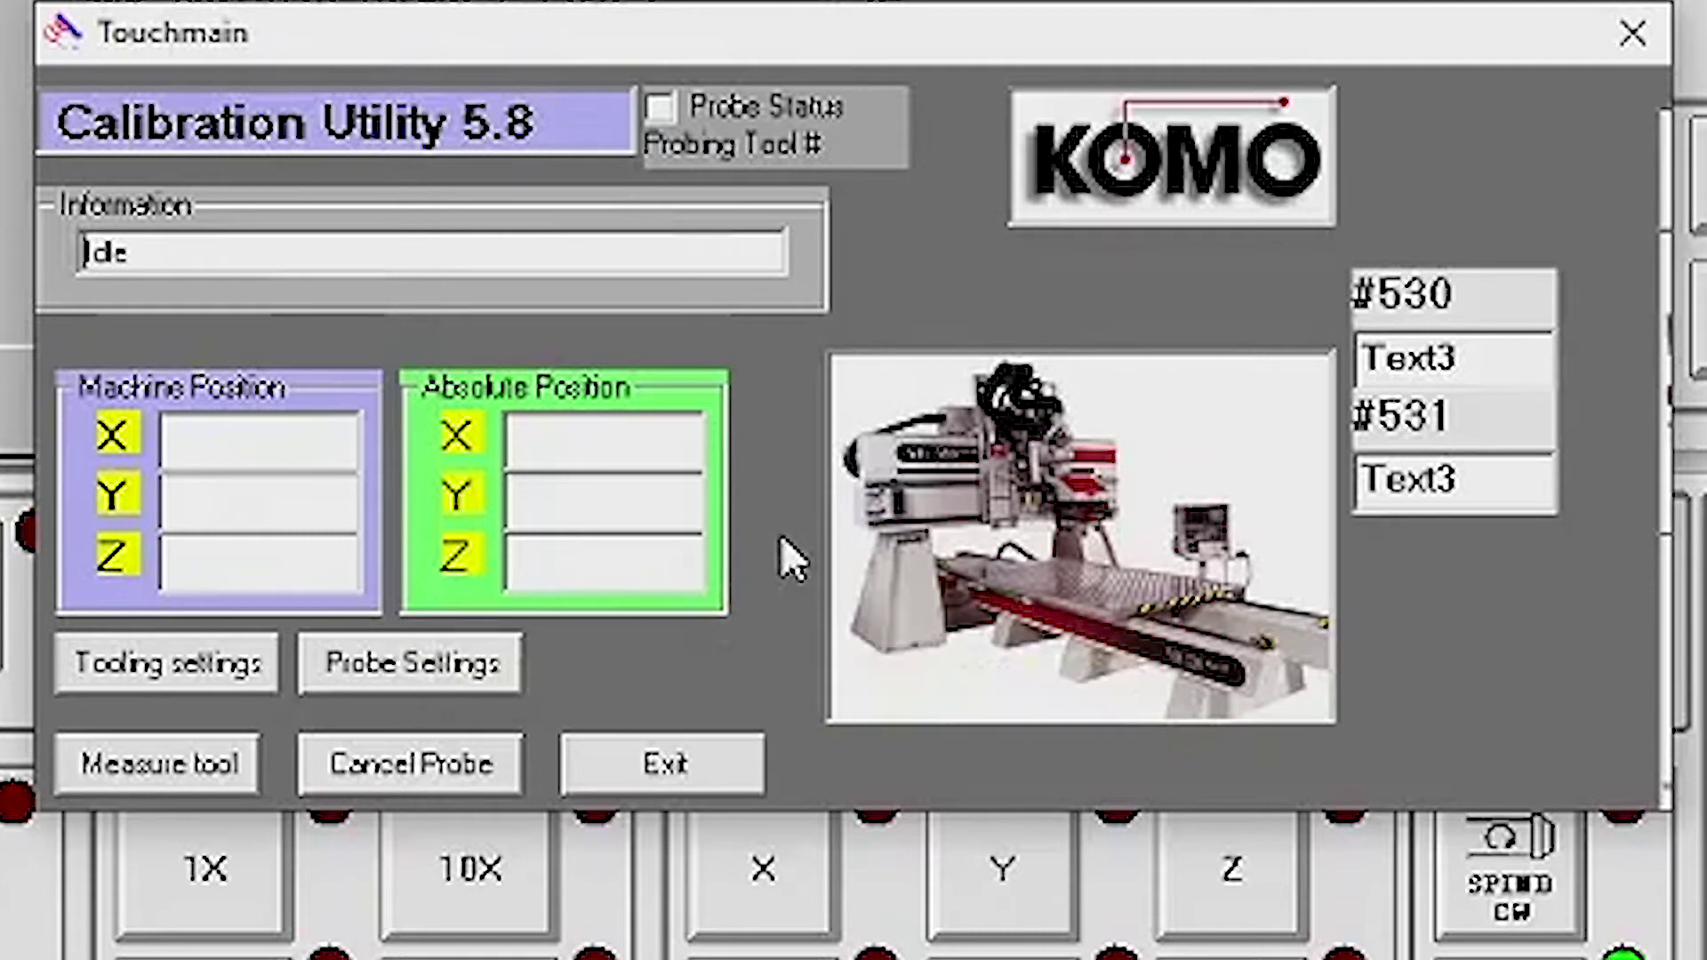
pyautogui.click(411, 663)
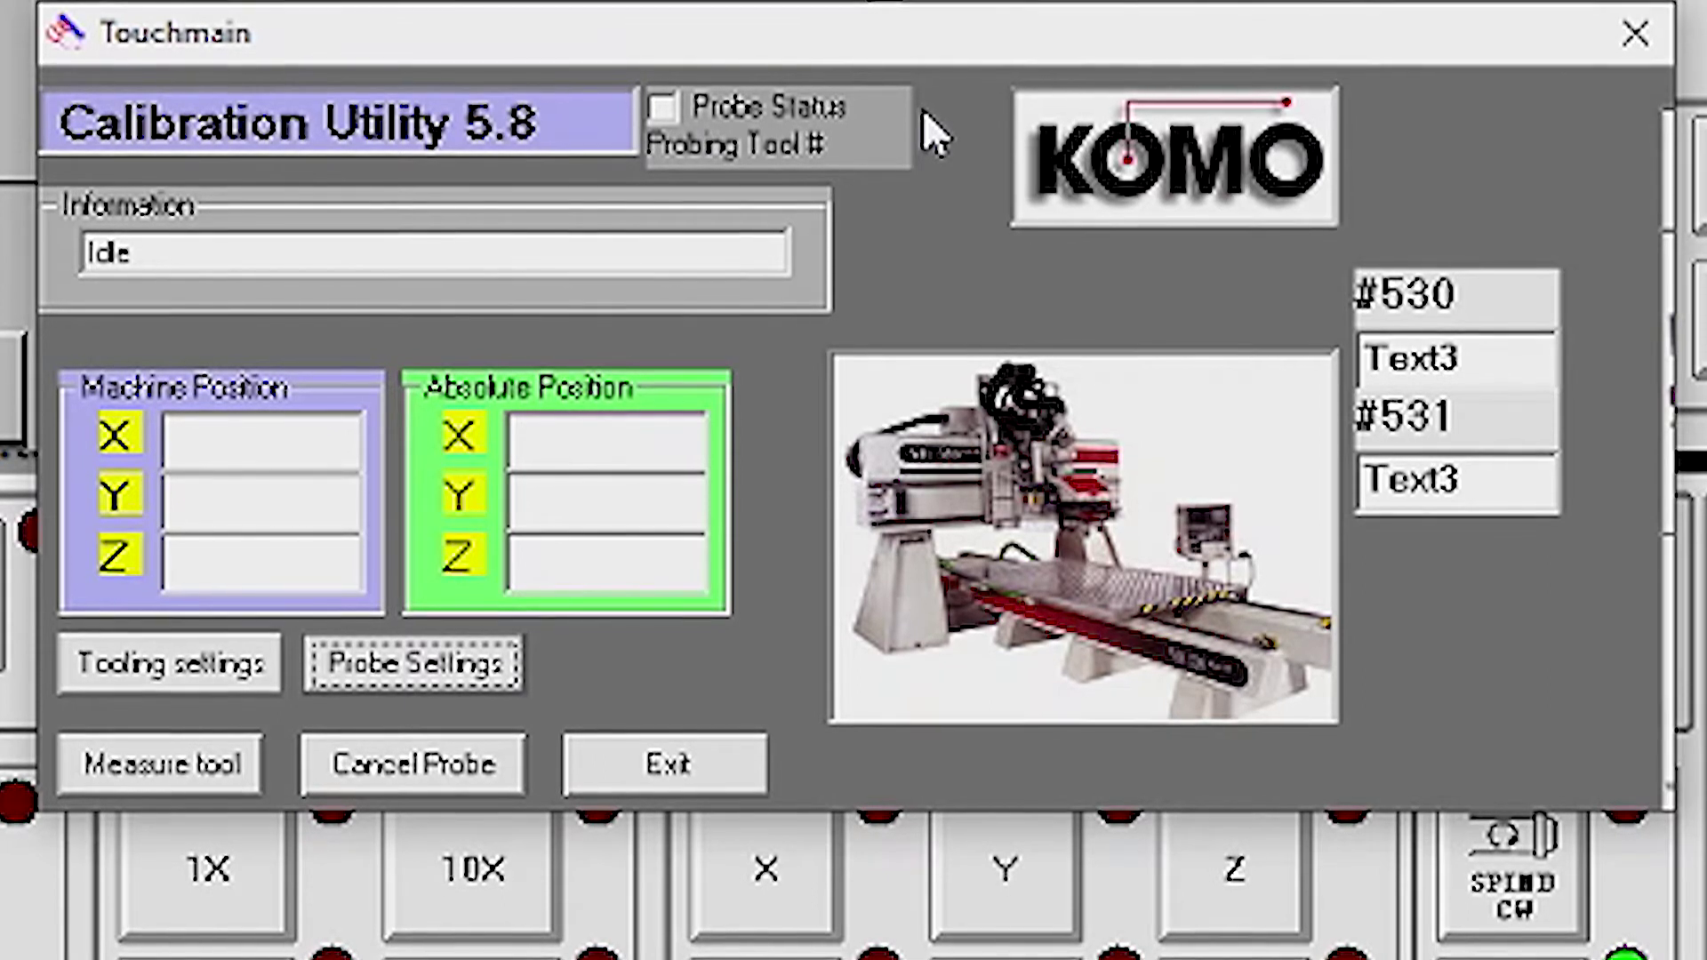
pyautogui.click(115, 665)
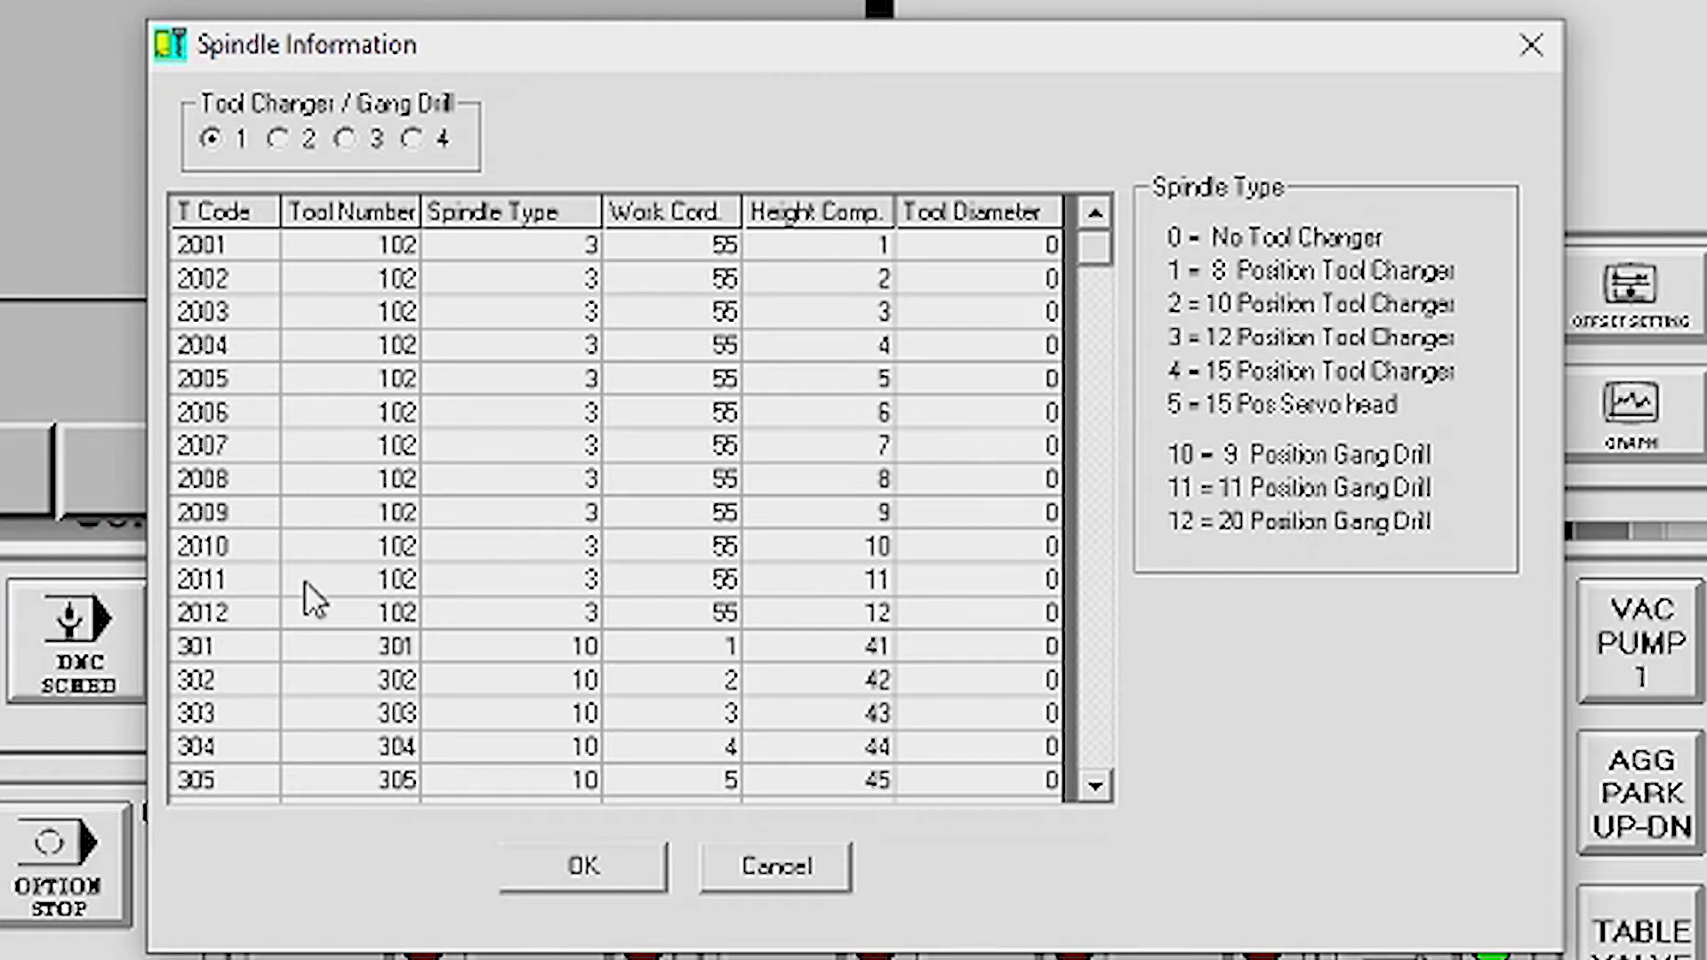
pyautogui.click(1095, 790)
pyautogui.click(1095, 790)
pyautogui.click(1095, 789)
pyautogui.click(1095, 790)
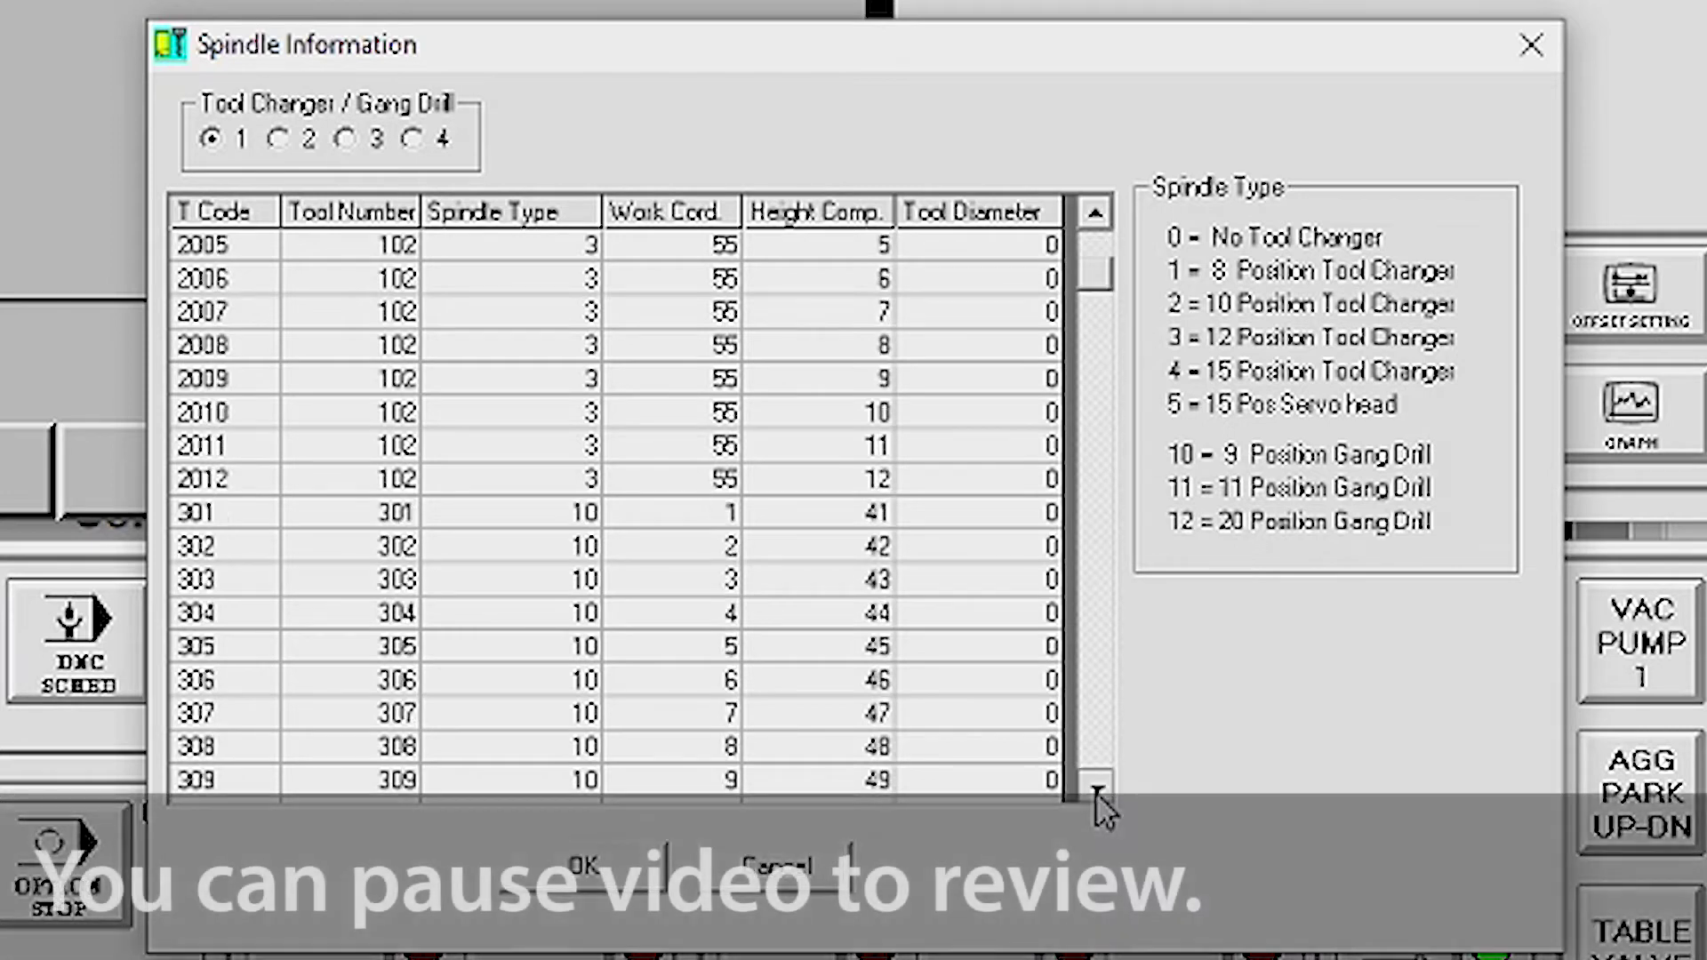
pyautogui.click(1095, 789)
pyautogui.click(1096, 789)
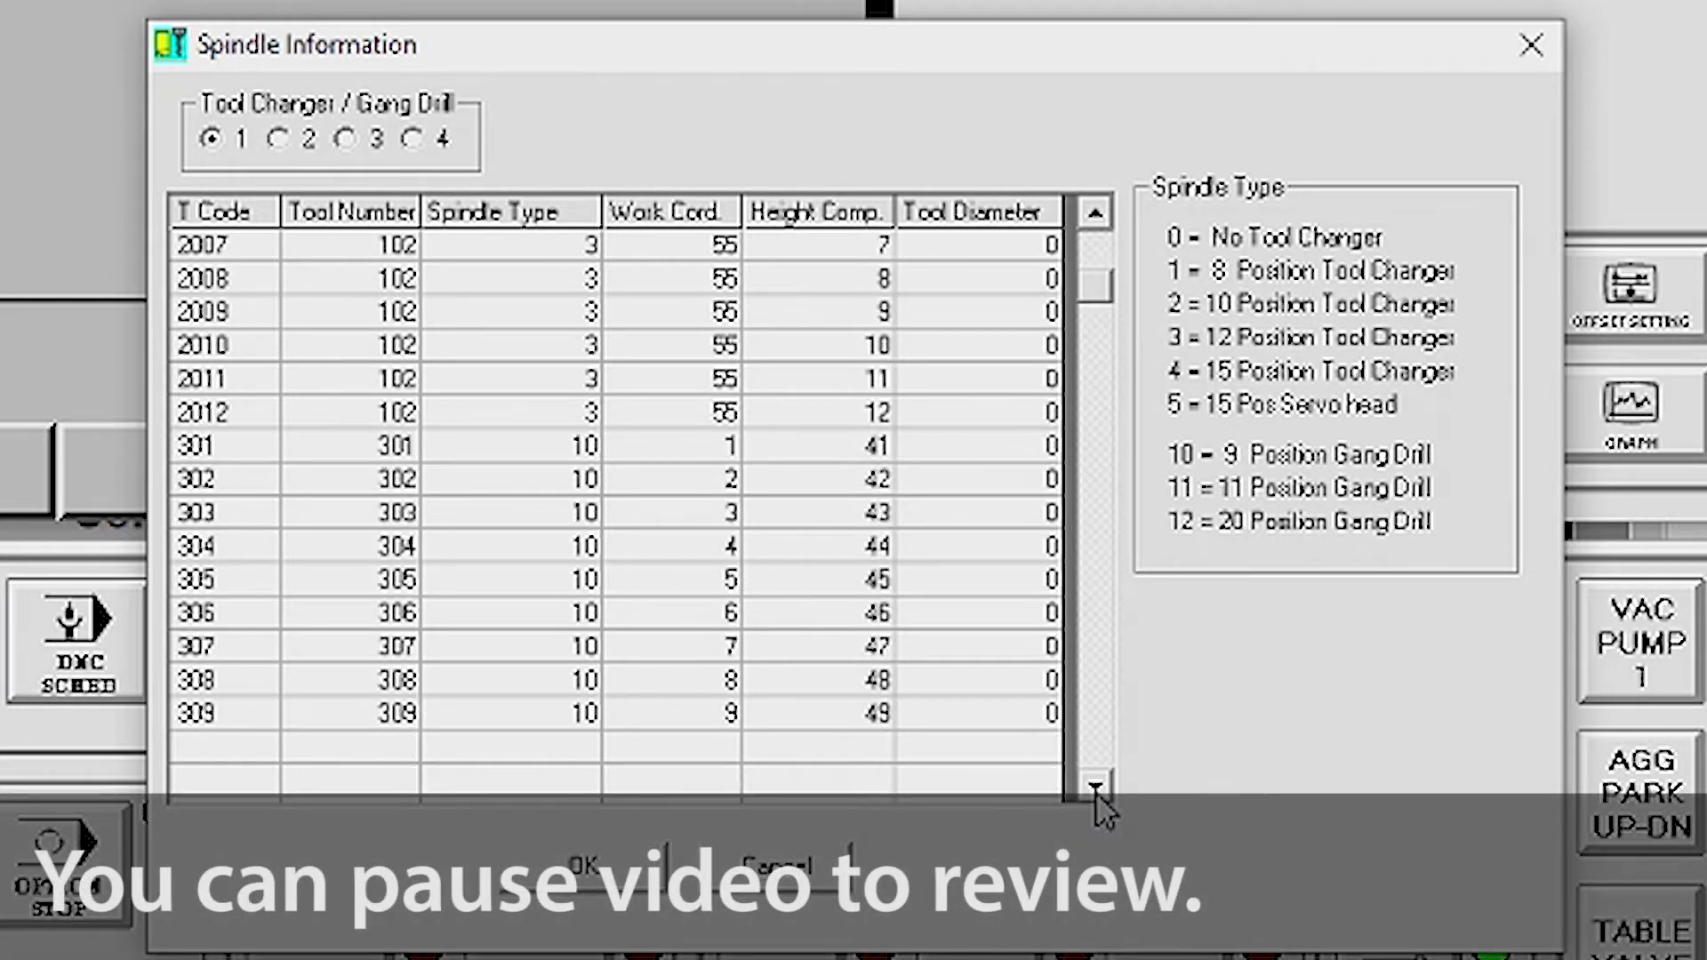
pyautogui.click(1096, 789)
pyautogui.click(1096, 789)
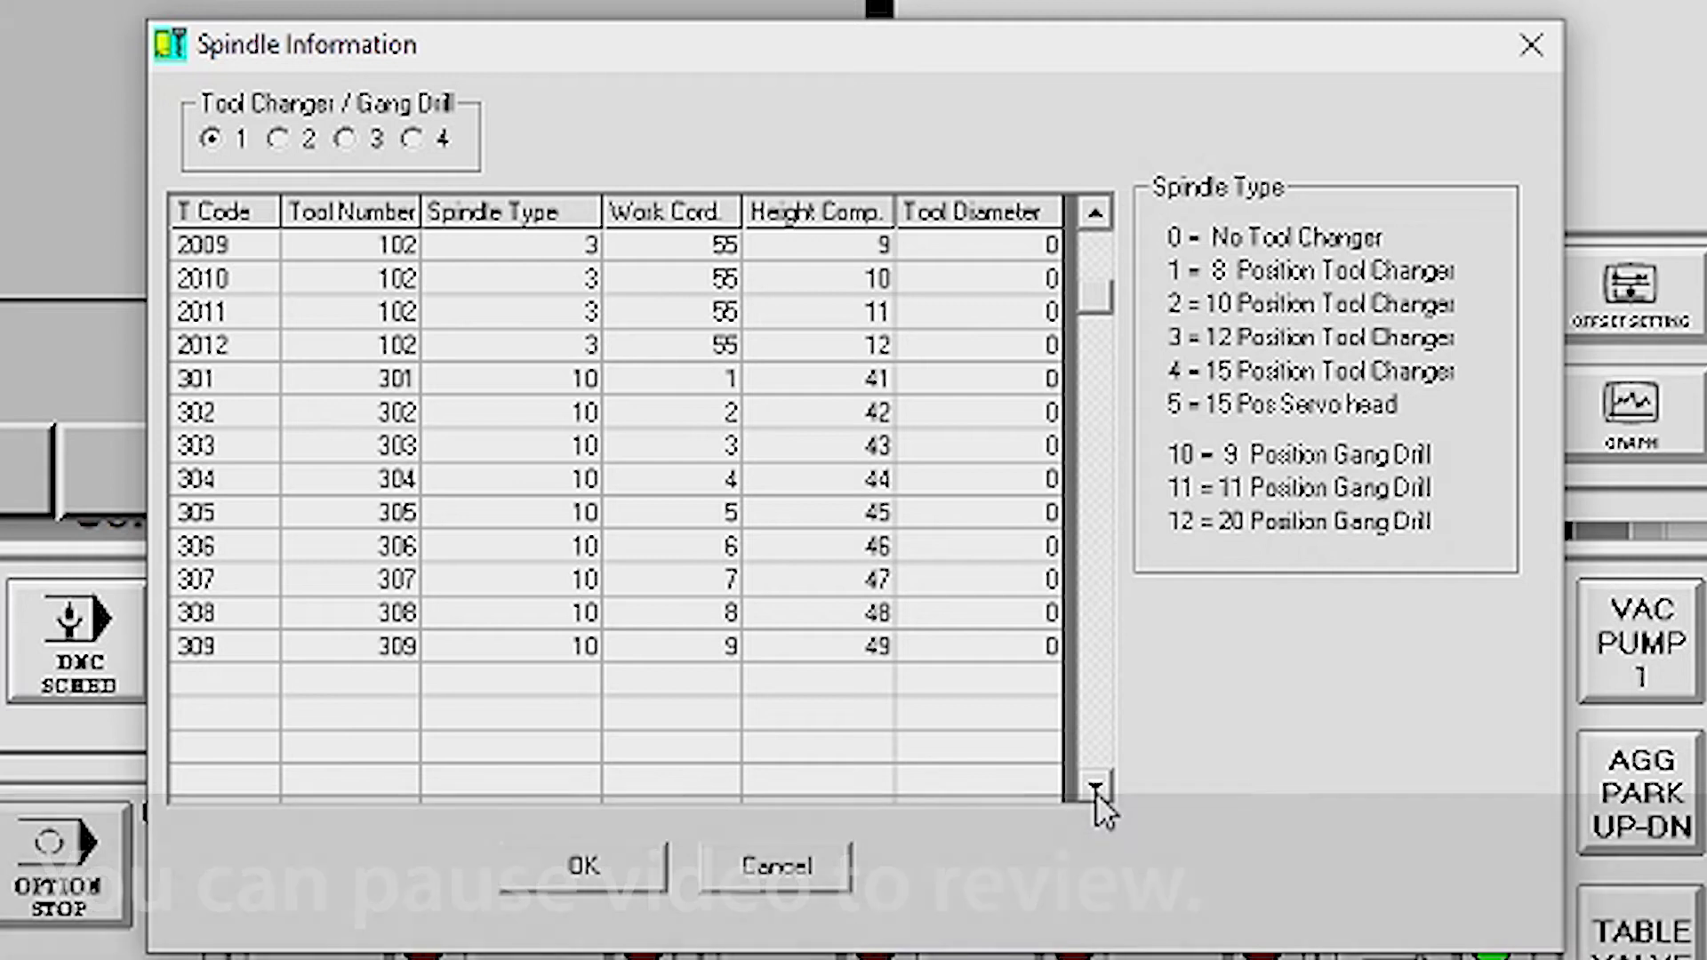
pyautogui.click(1095, 790)
pyautogui.click(1095, 790)
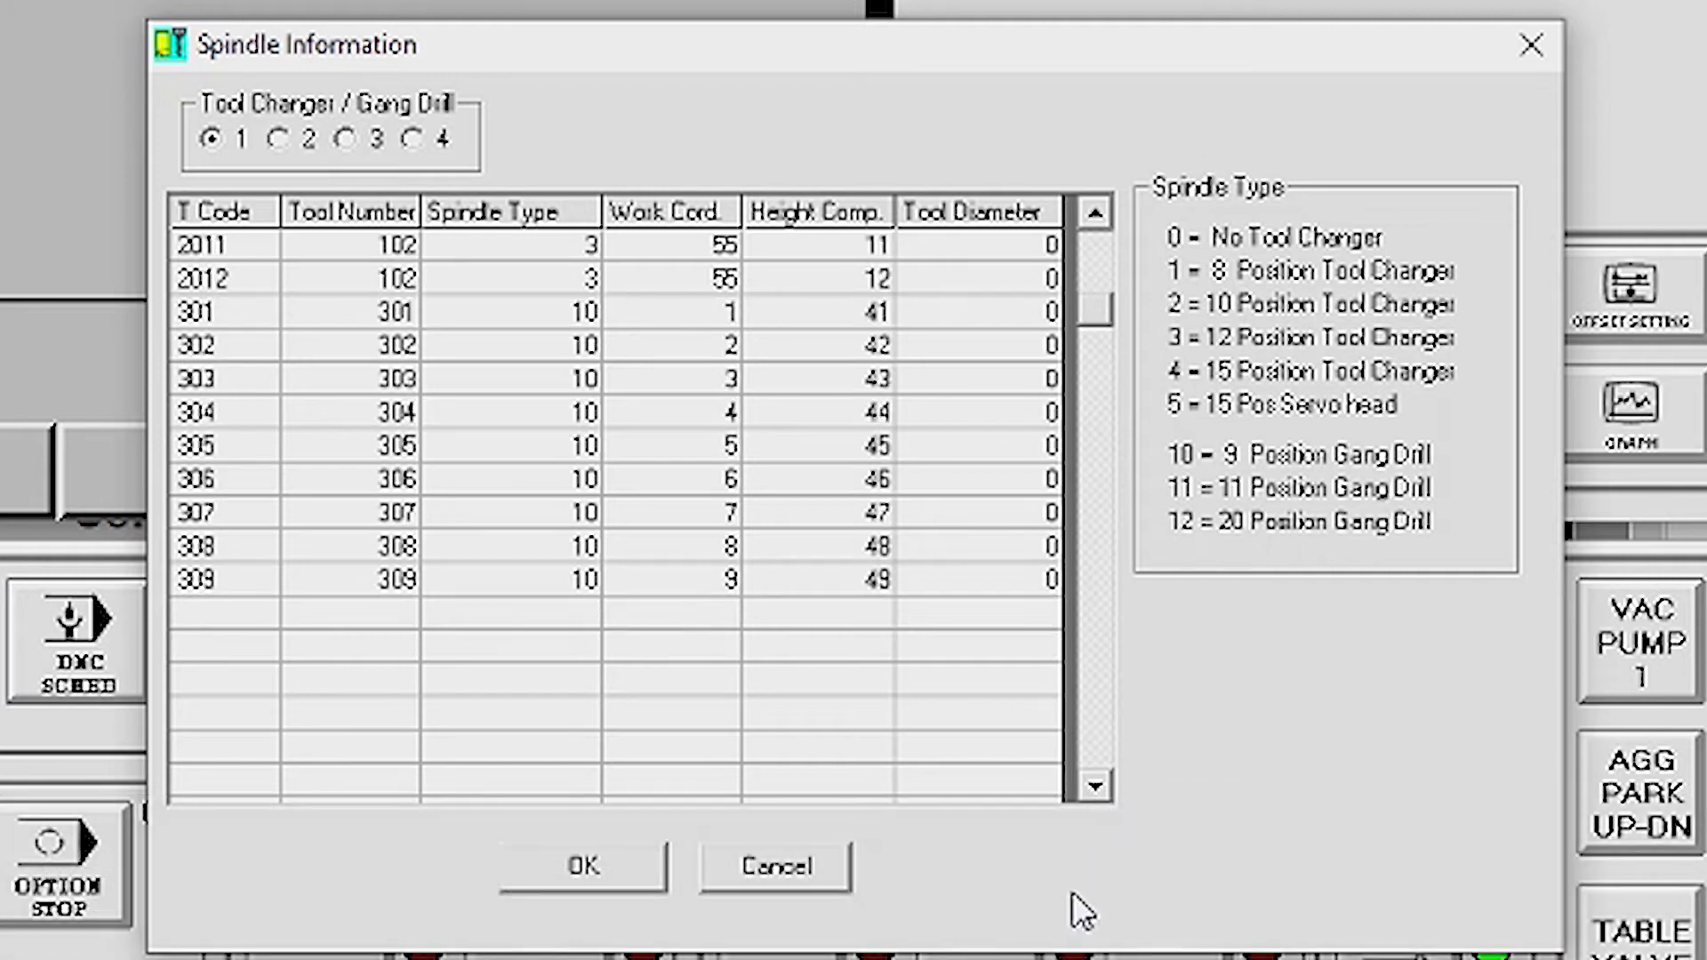
pyautogui.click(575, 869)
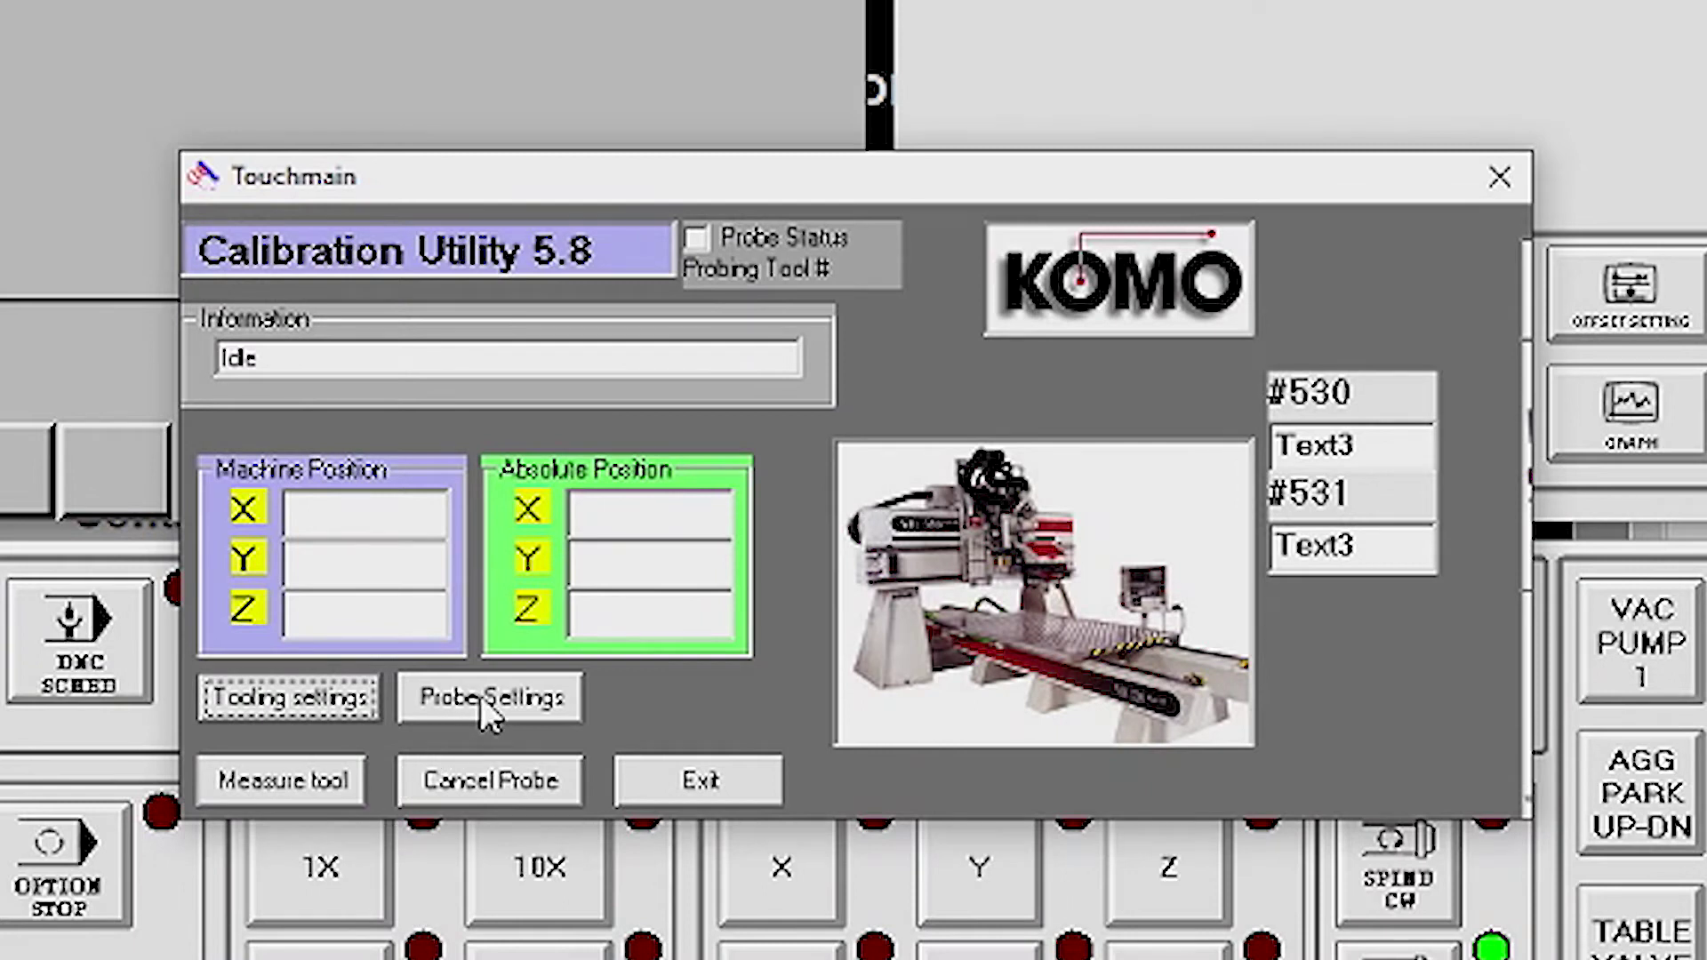
pyautogui.click(489, 698)
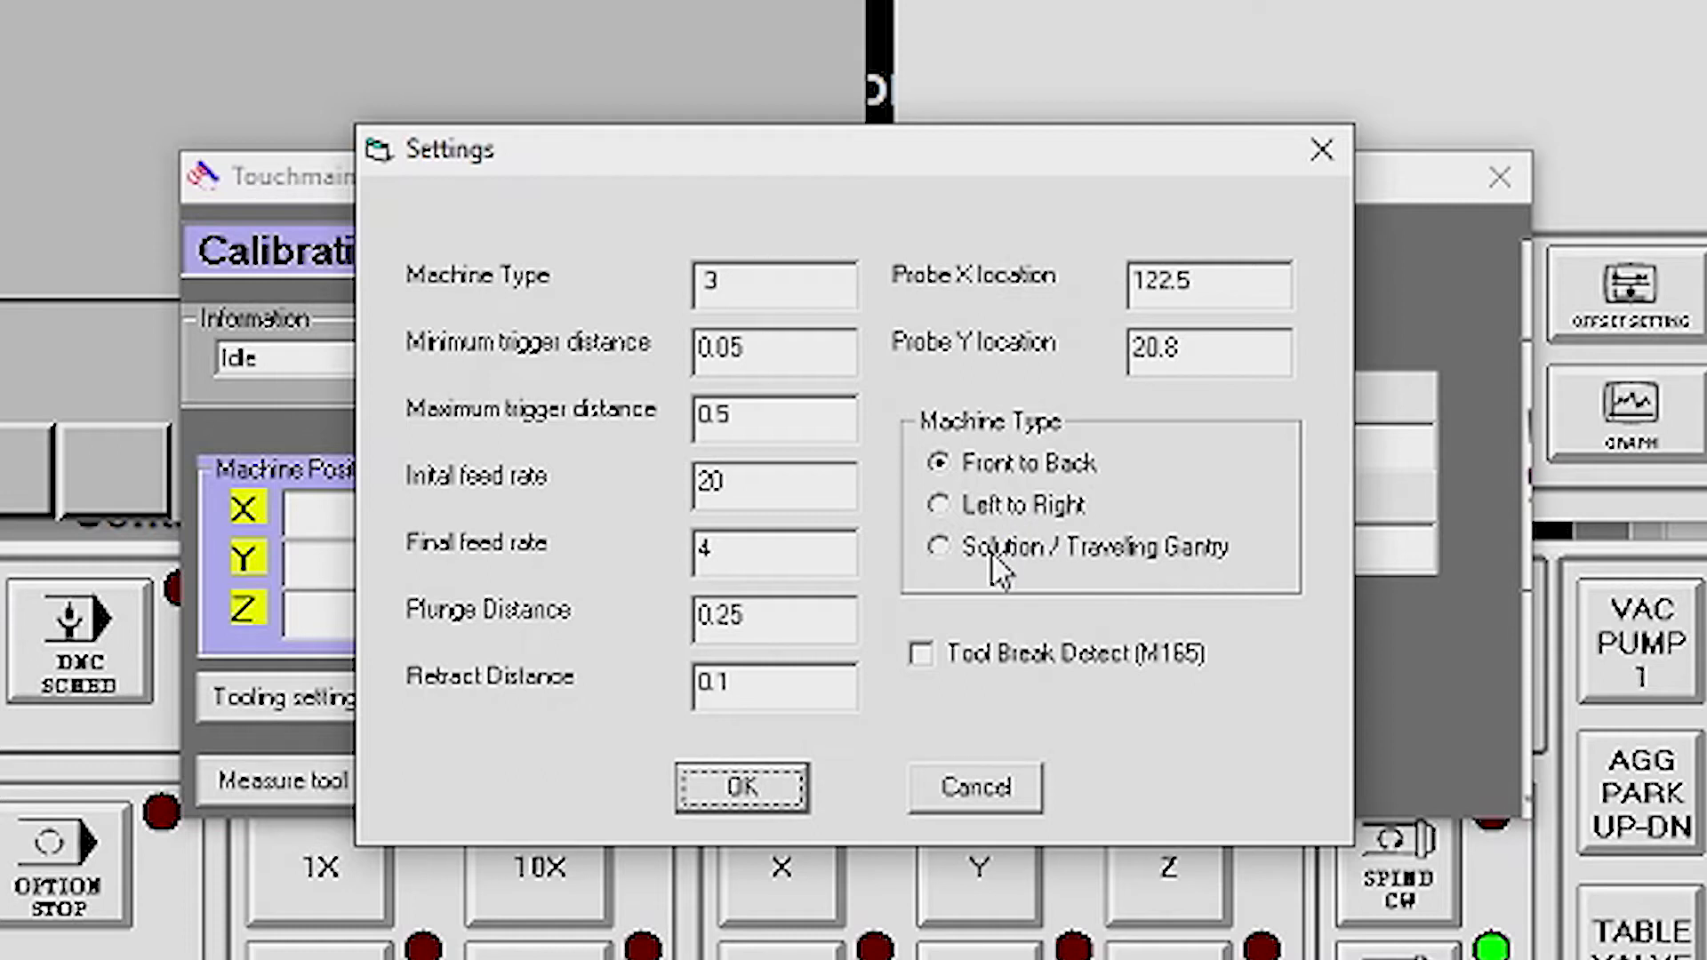
pyautogui.click(823, 347)
pyautogui.click(804, 418)
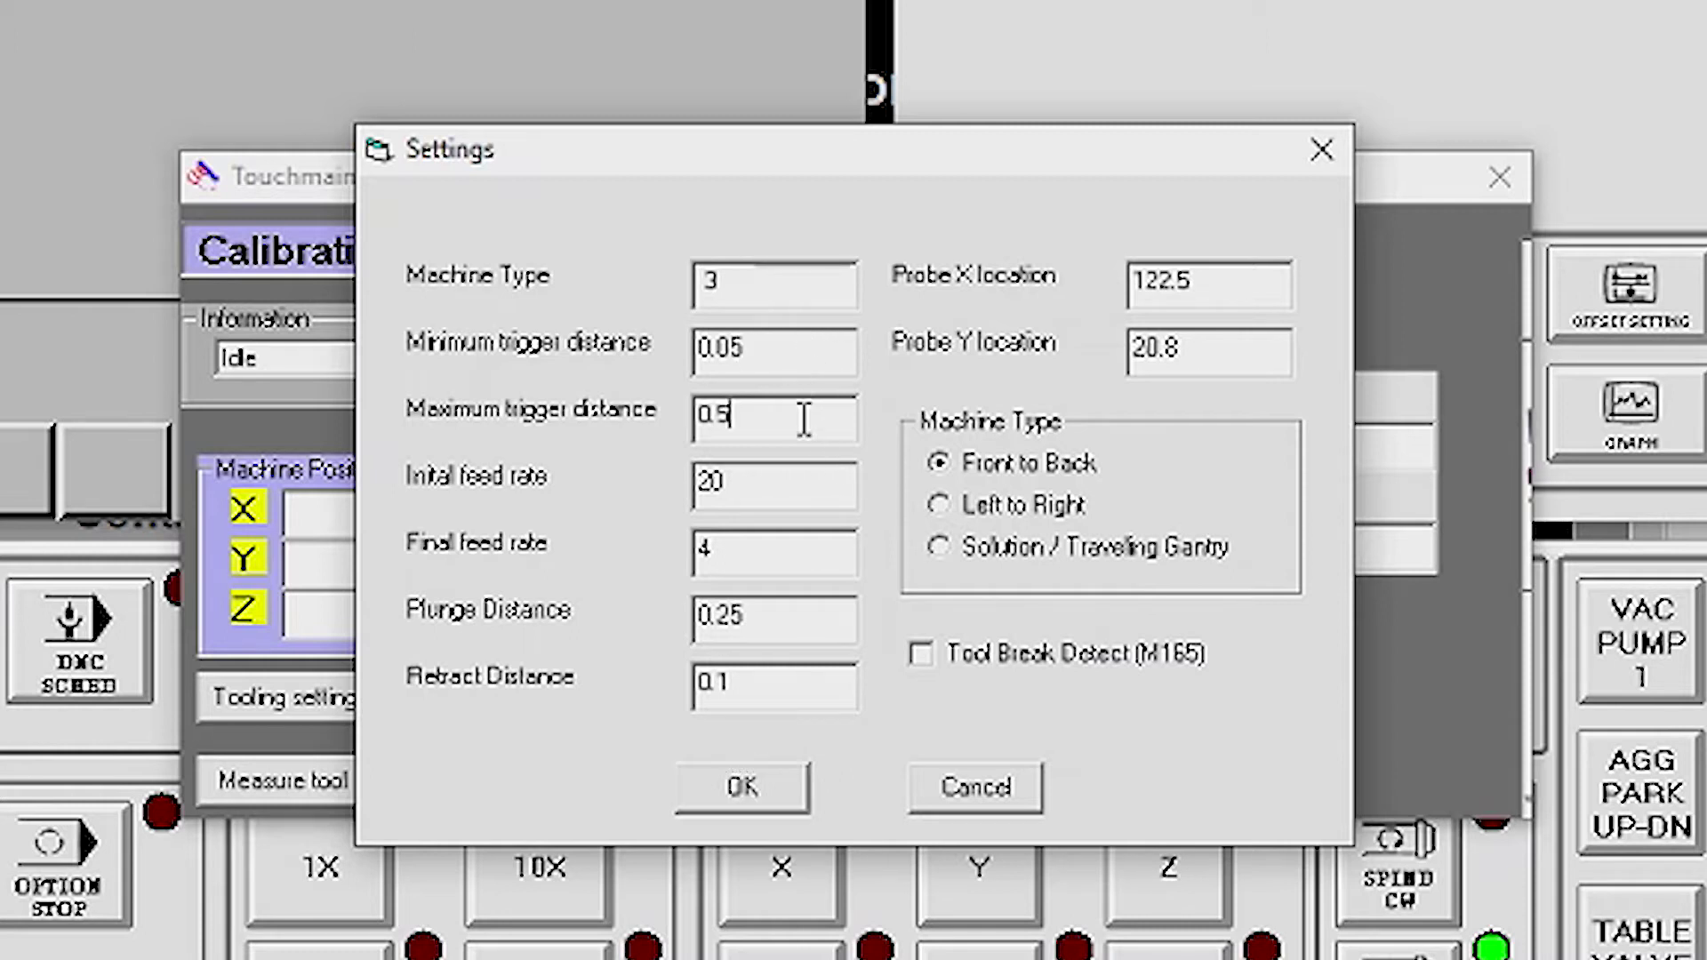
pyautogui.click(783, 555)
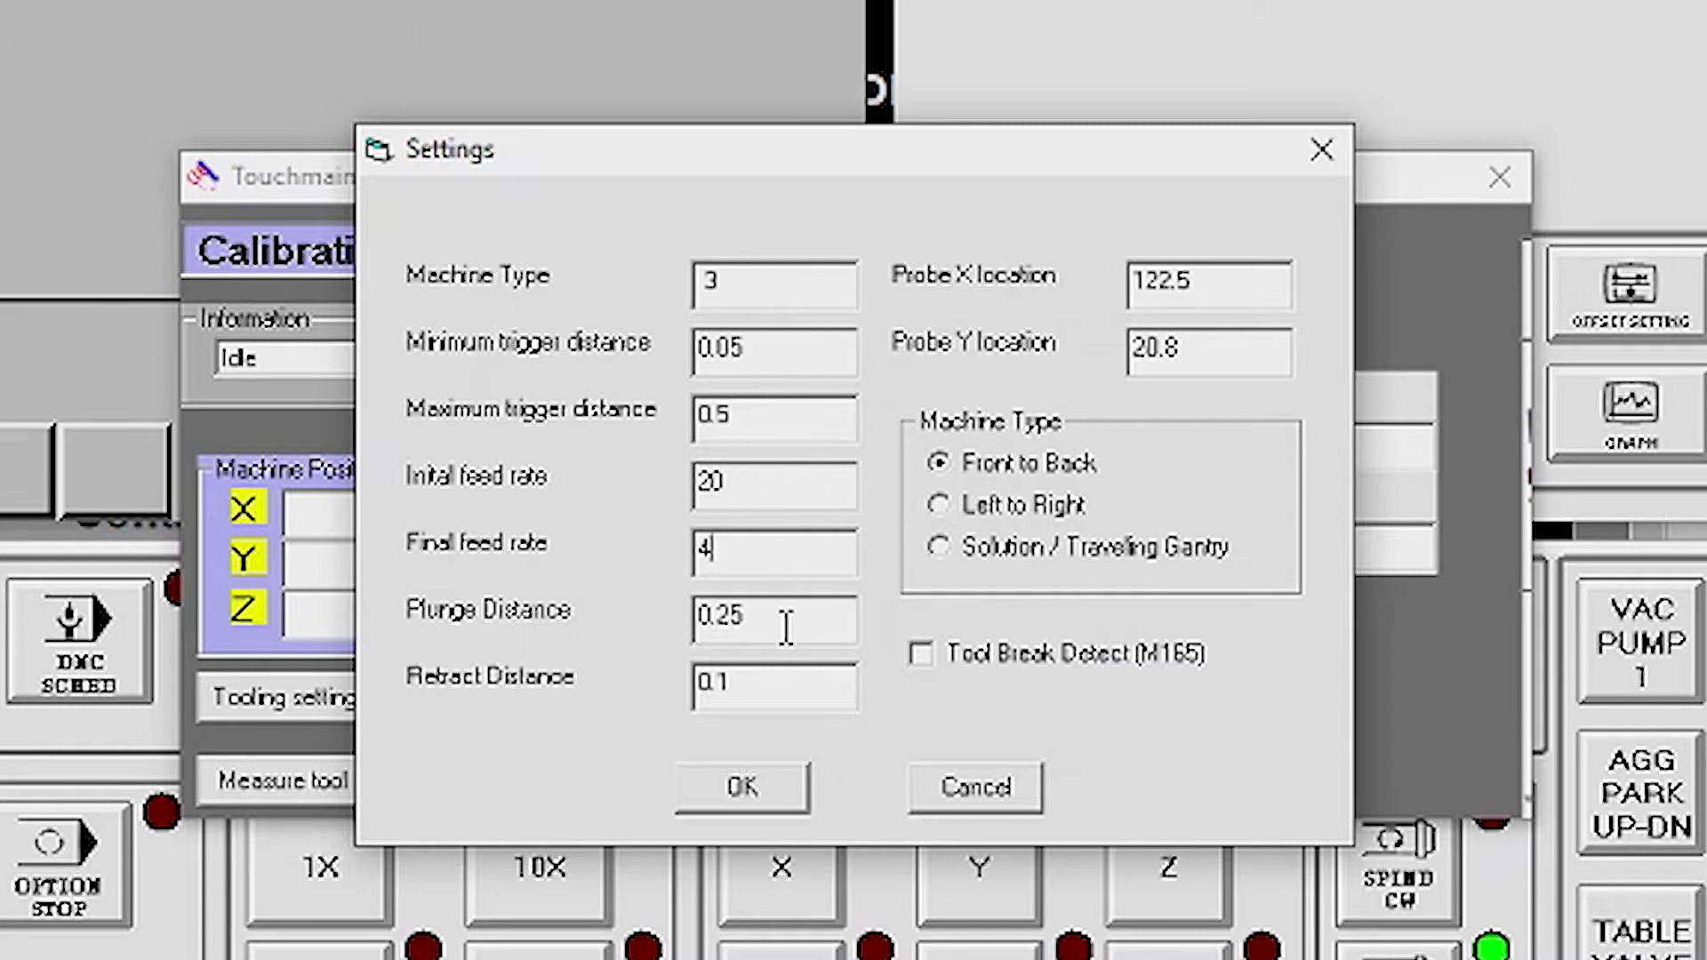
pyautogui.click(786, 680)
pyautogui.click(1207, 281)
pyautogui.press('Return')
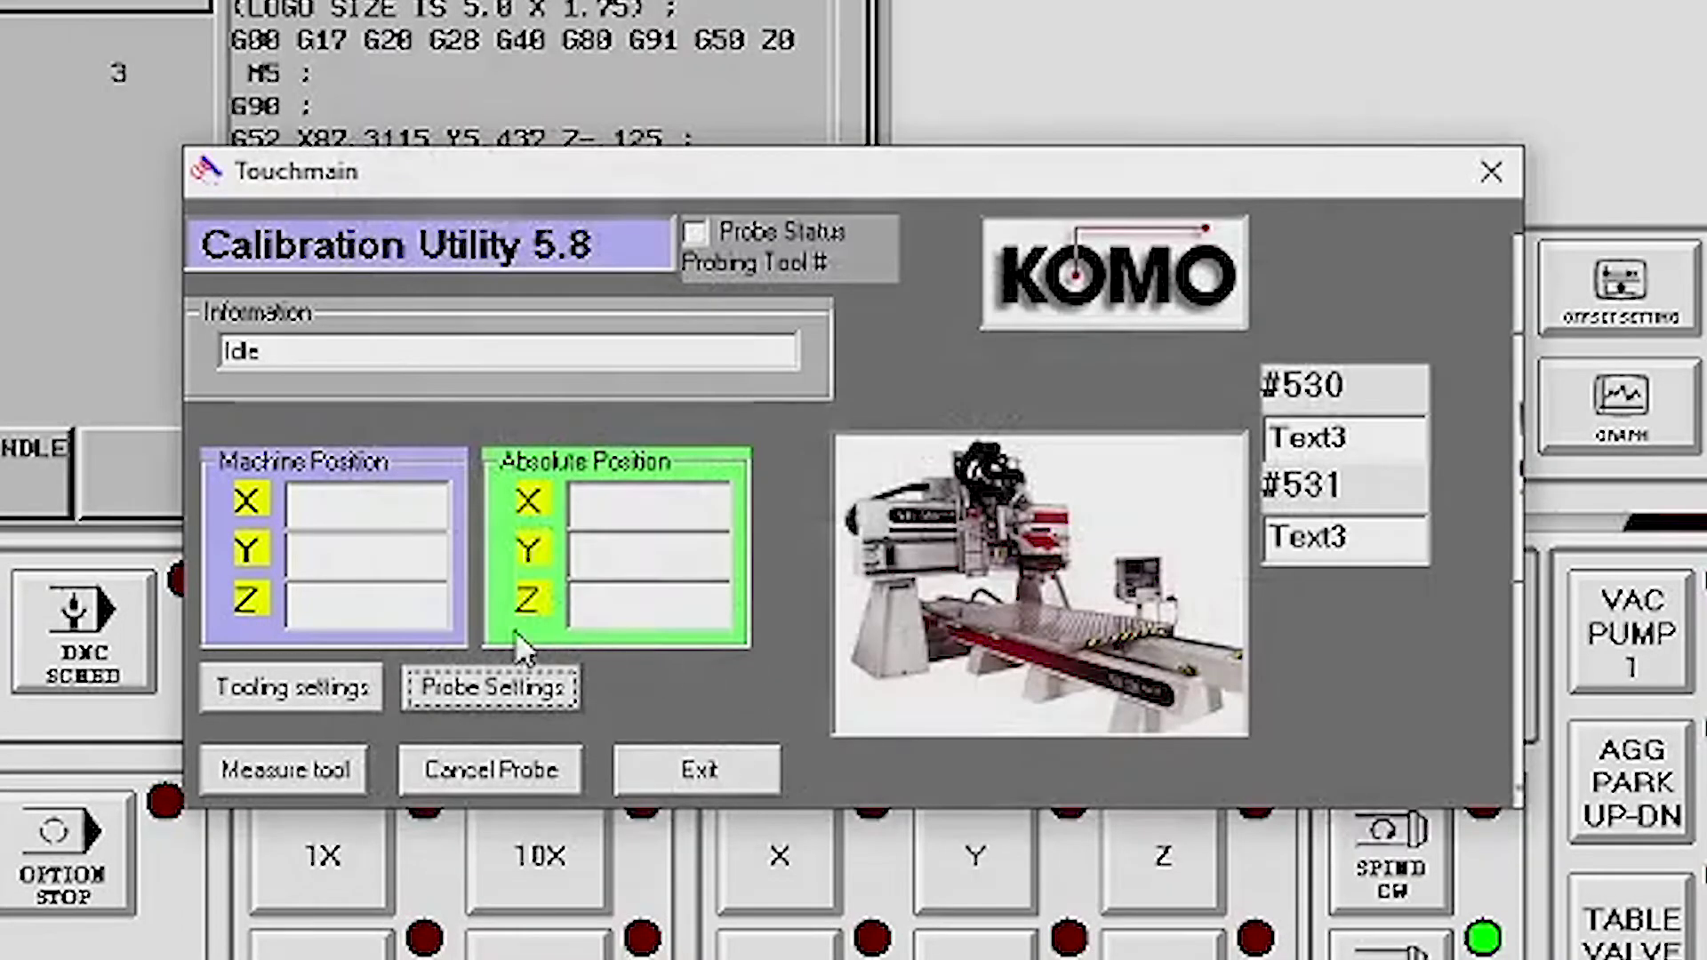
# Step: Measure tool 2006 at probe X 122.5, Y 20.8 with calibration tool length 4.975
pyautogui.click(264, 771)
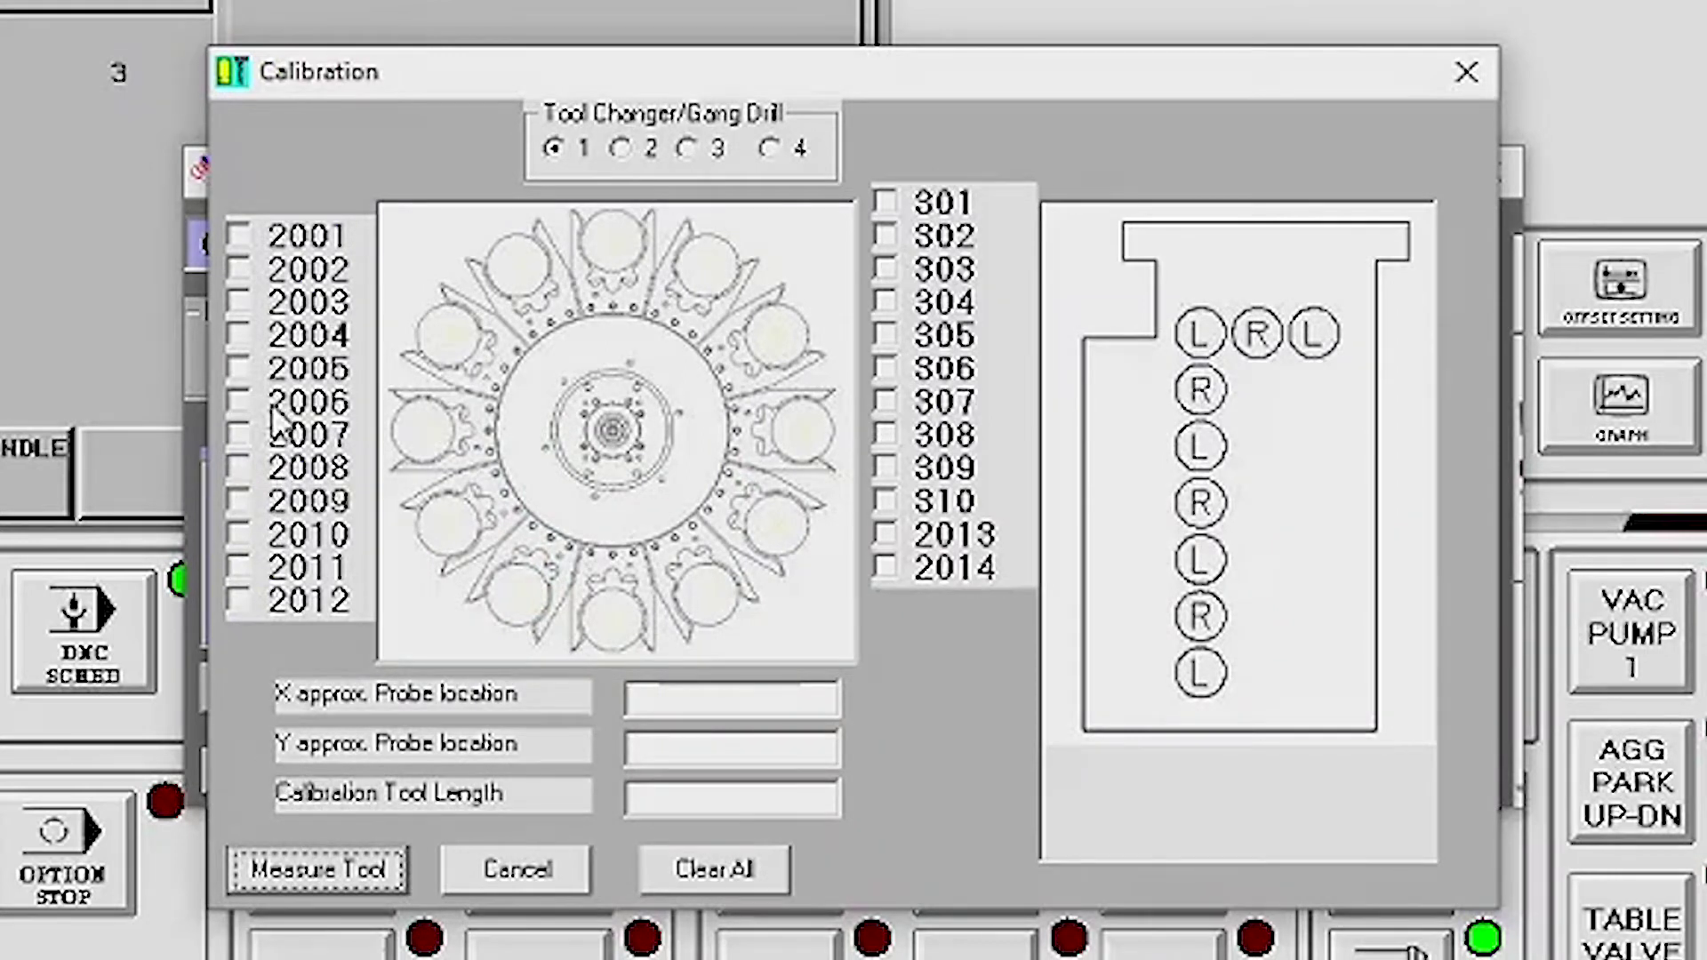
pyautogui.click(244, 407)
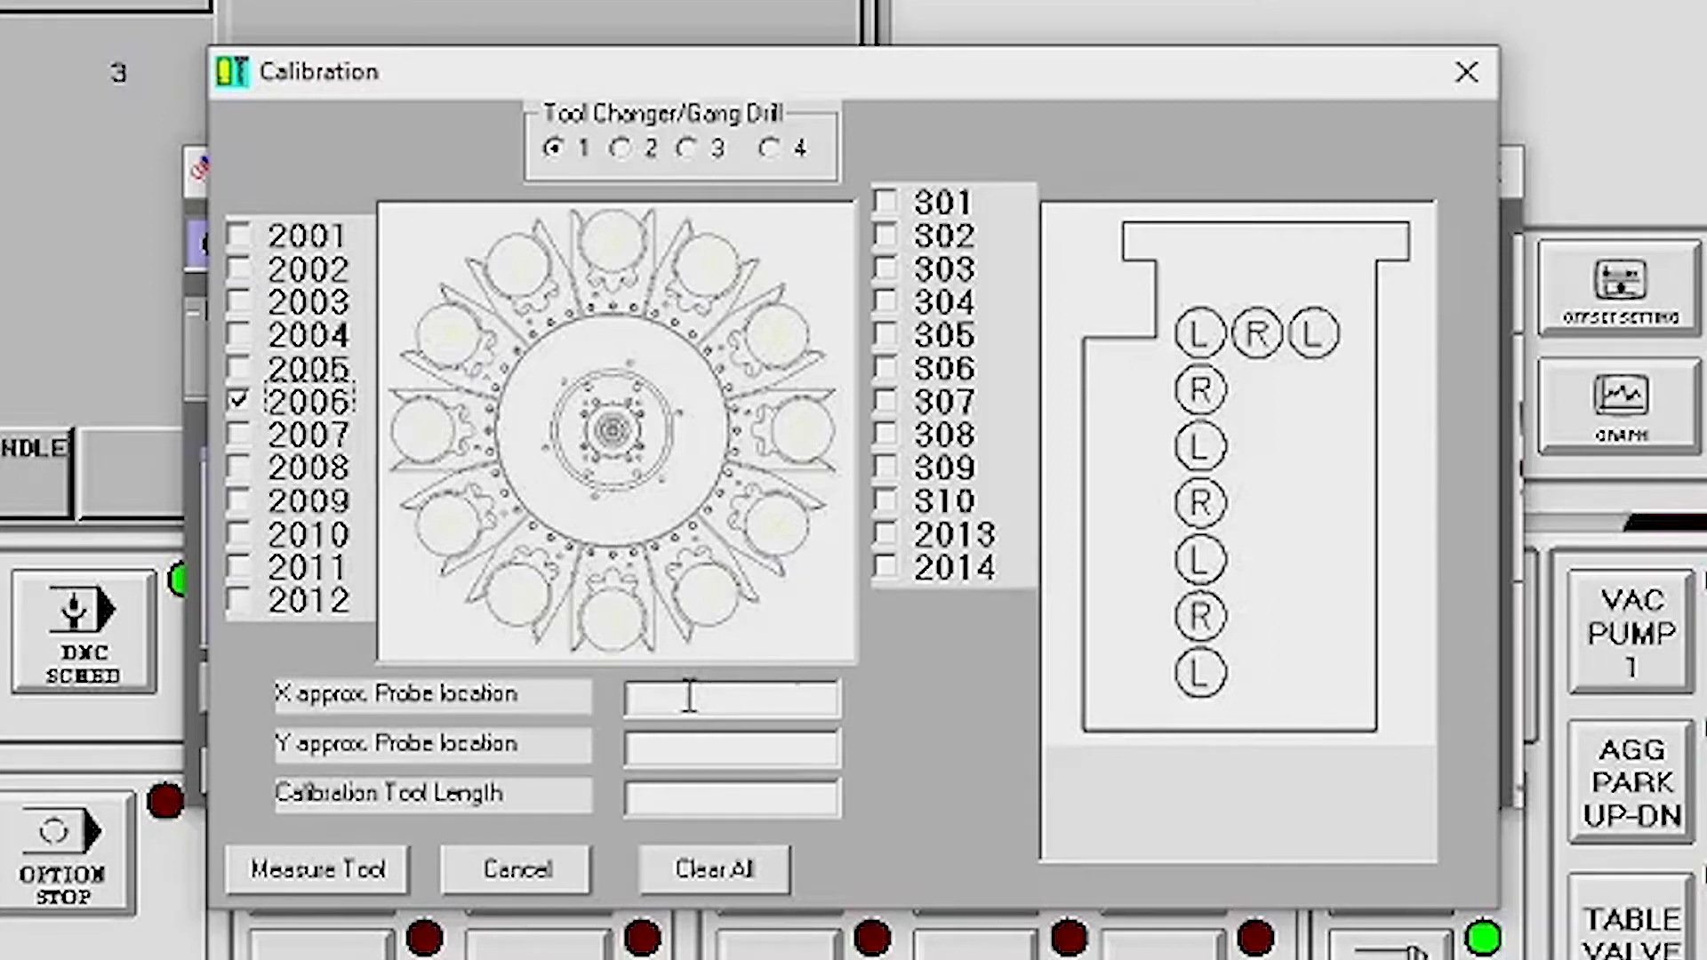
pyautogui.click(690, 697)
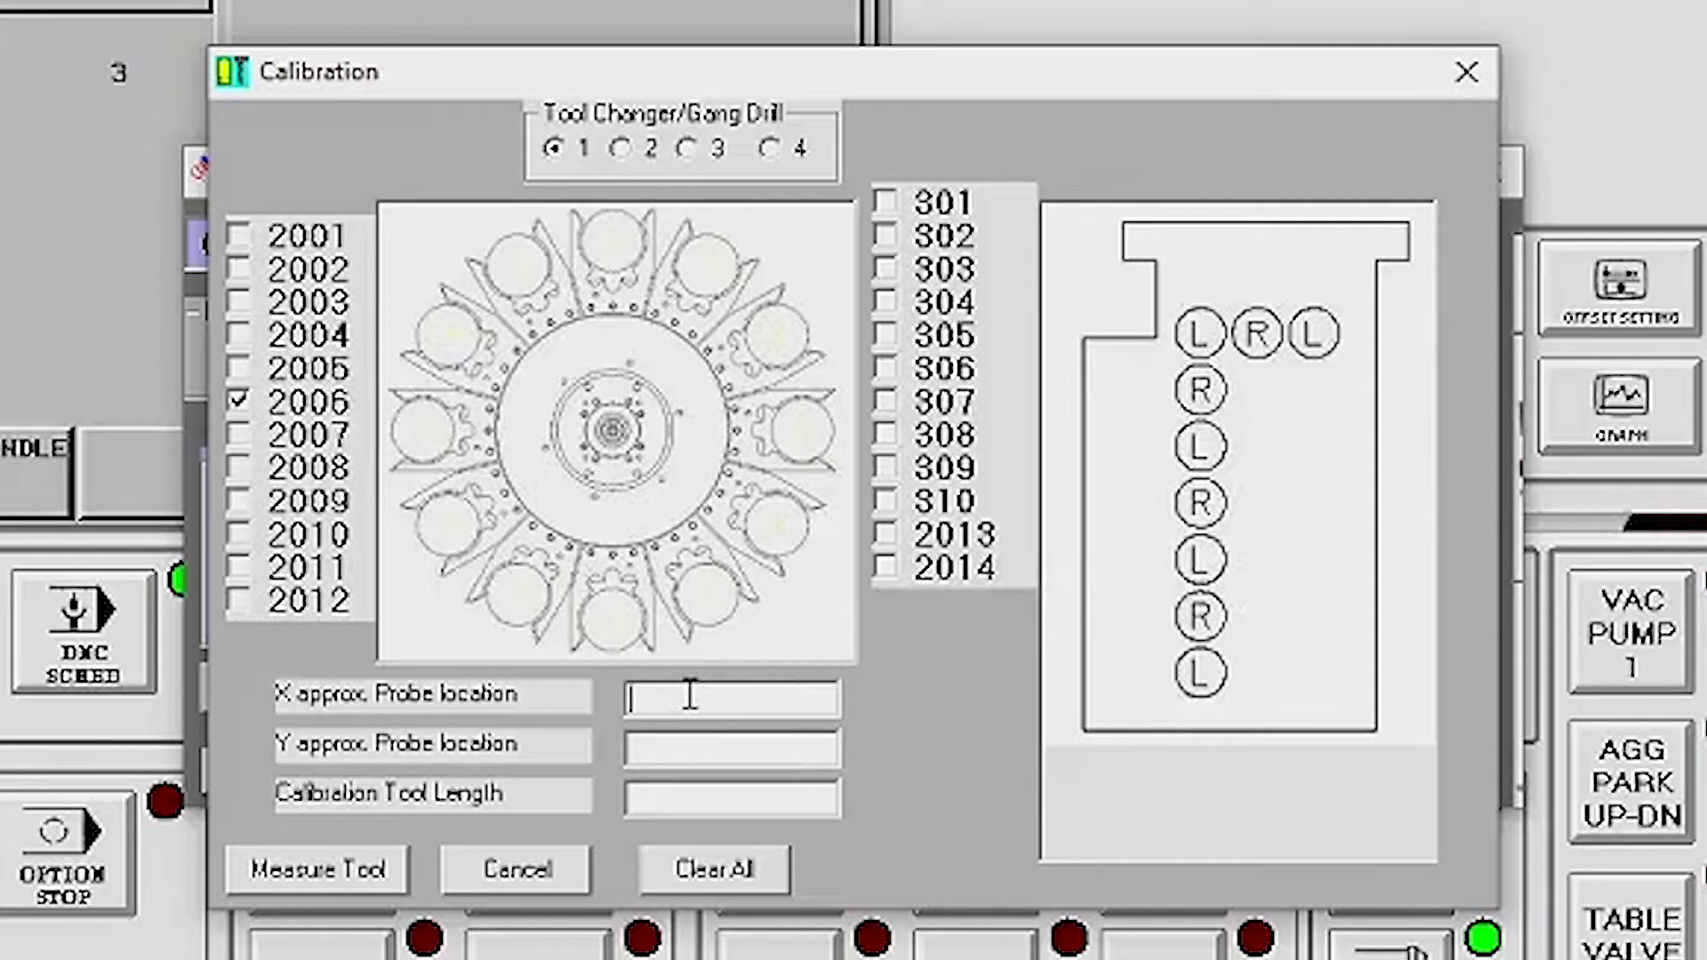
pyautogui.write('122.5')
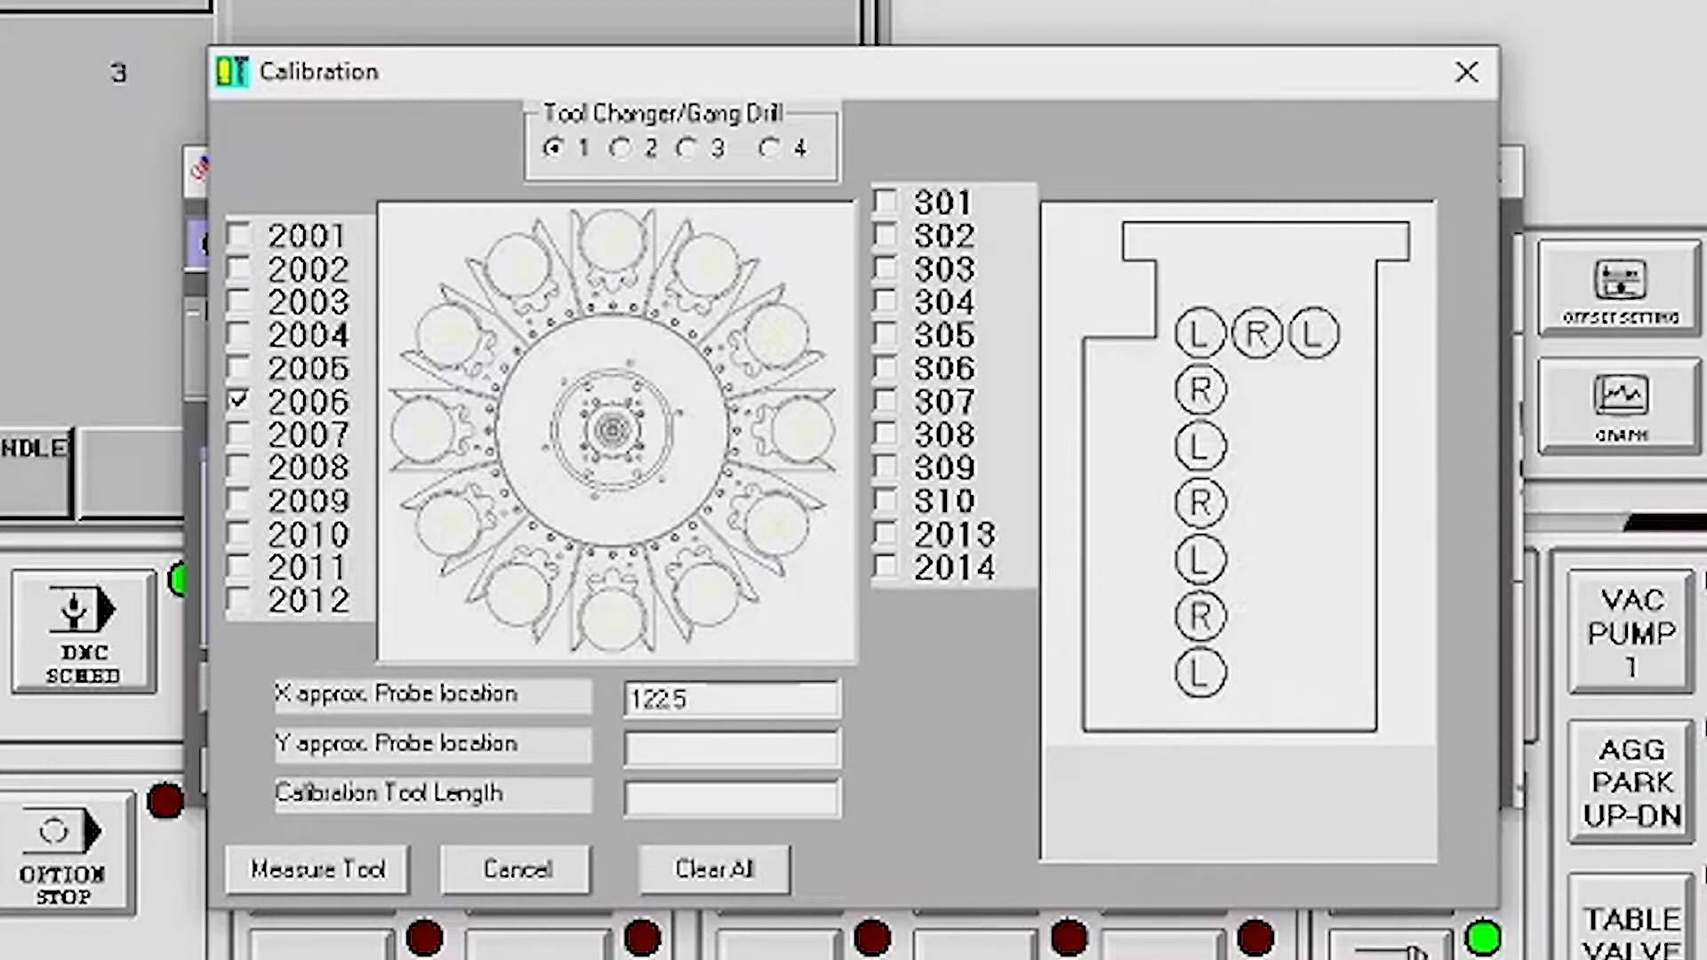
pyautogui.click(690, 749)
pyautogui.write('3')
pyautogui.write('4.975')
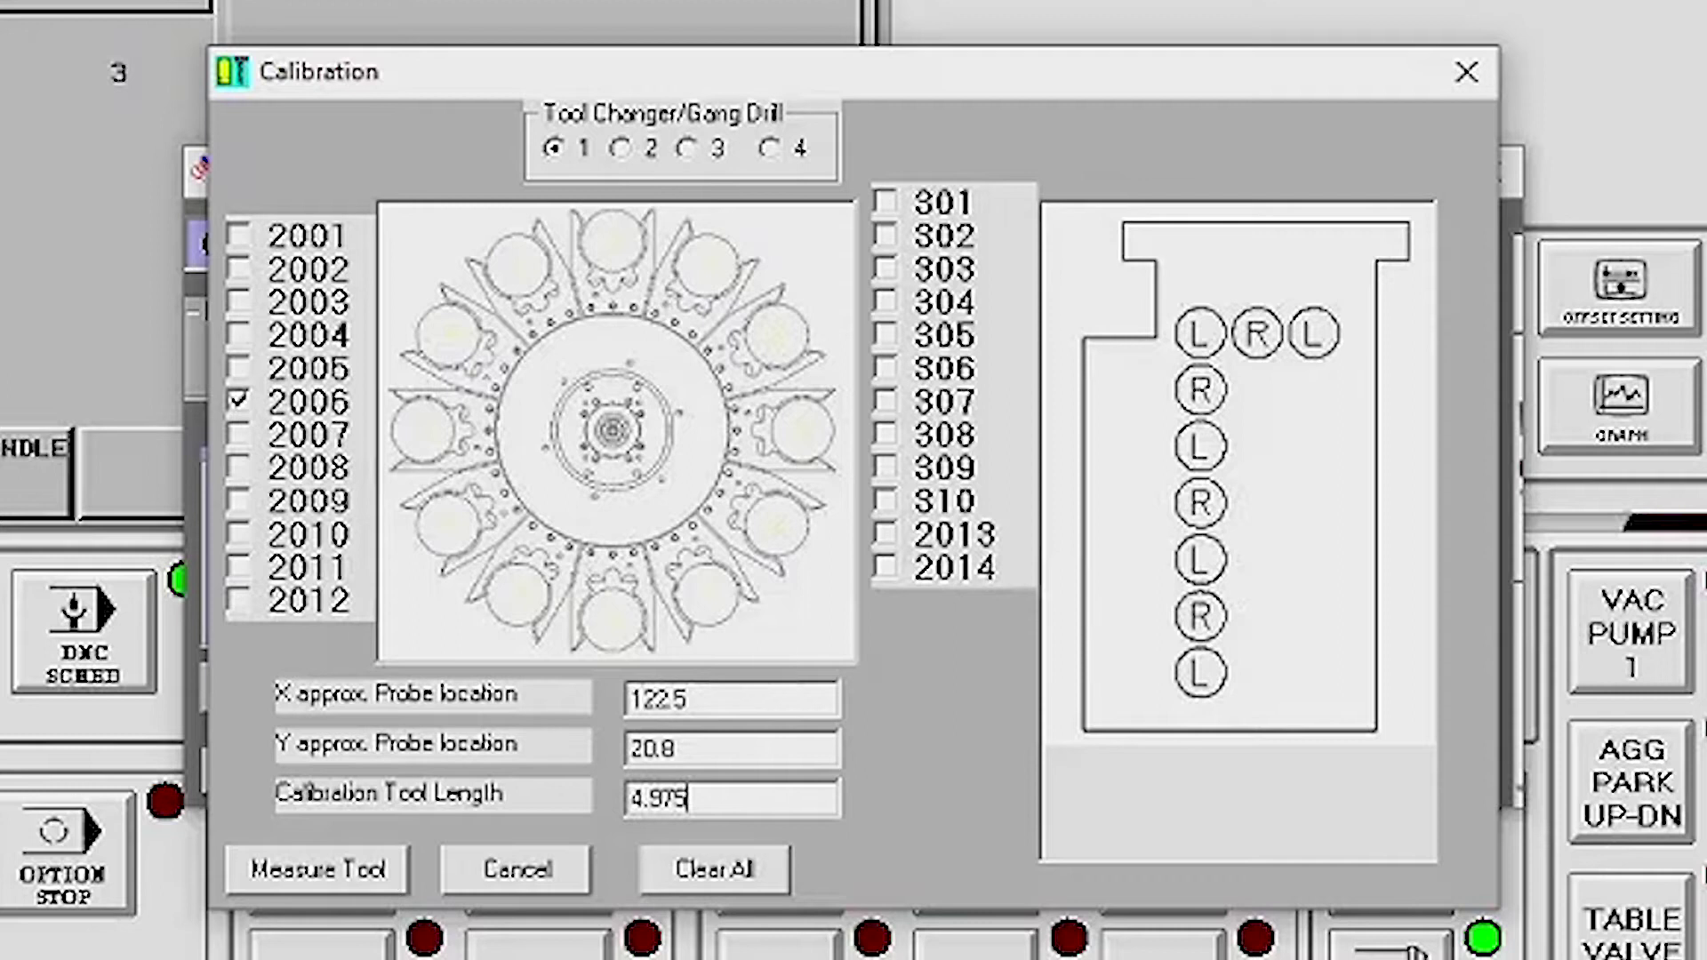
pyautogui.click(308, 876)
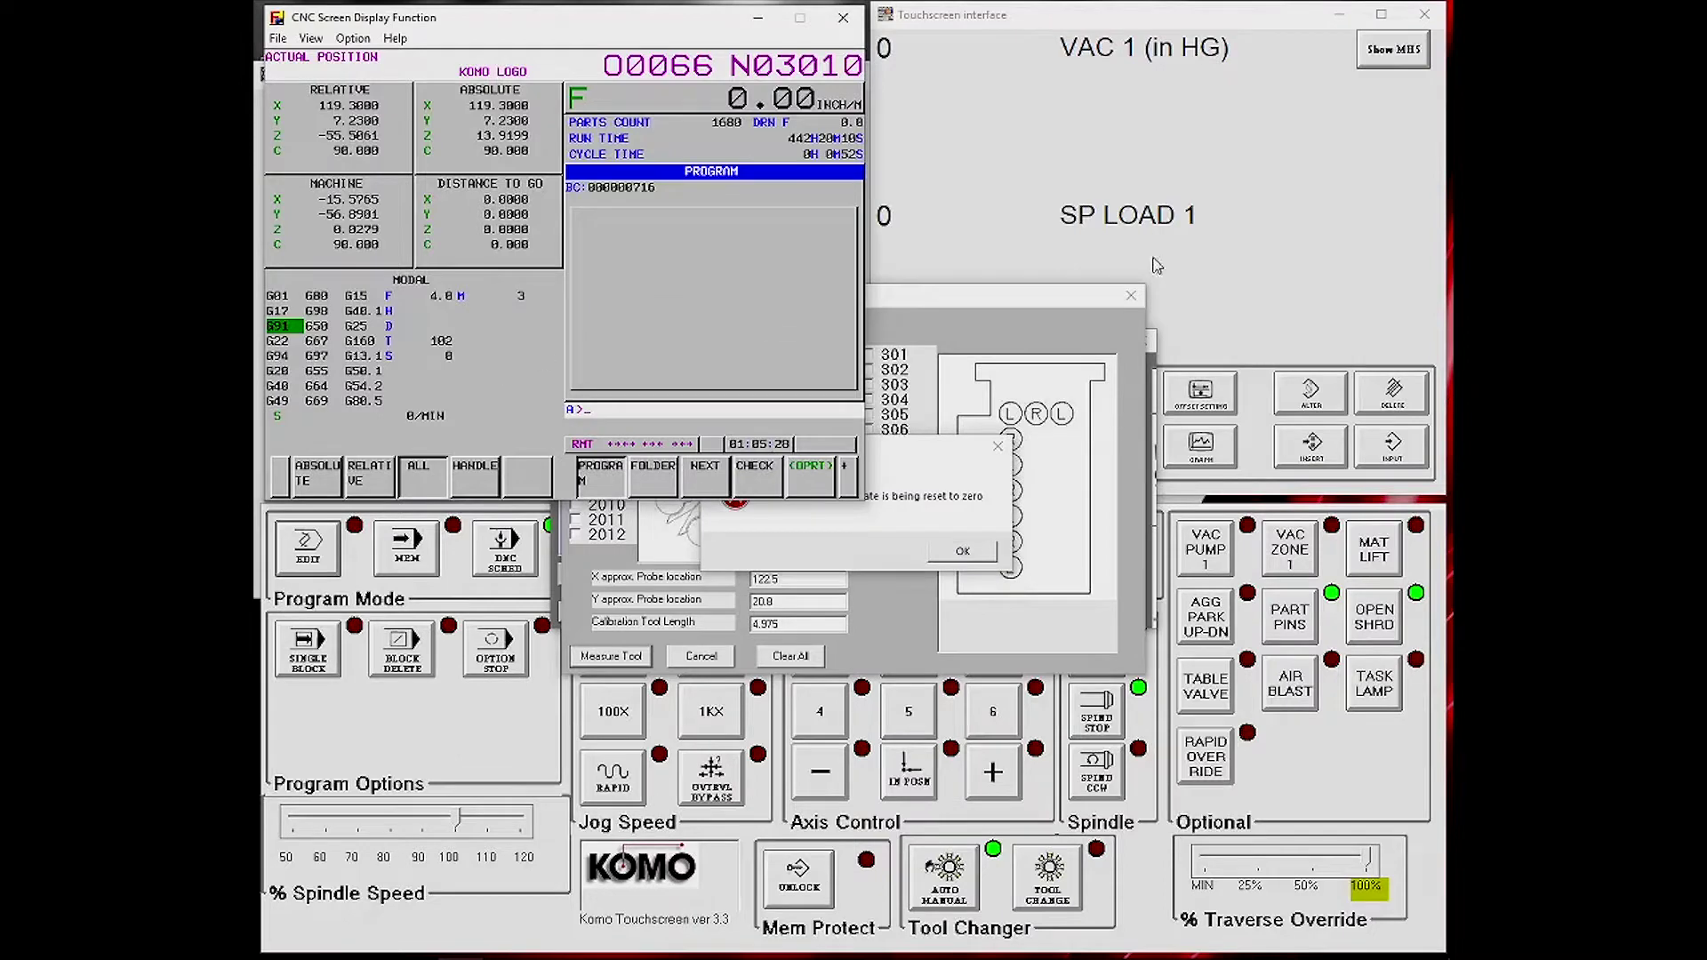
# Step: Check the work coordinates on the CNC display, then acknowledge the Z work-coordinate reset-to-zero error
pyautogui.press('Return')
pyautogui.click(1197, 398)
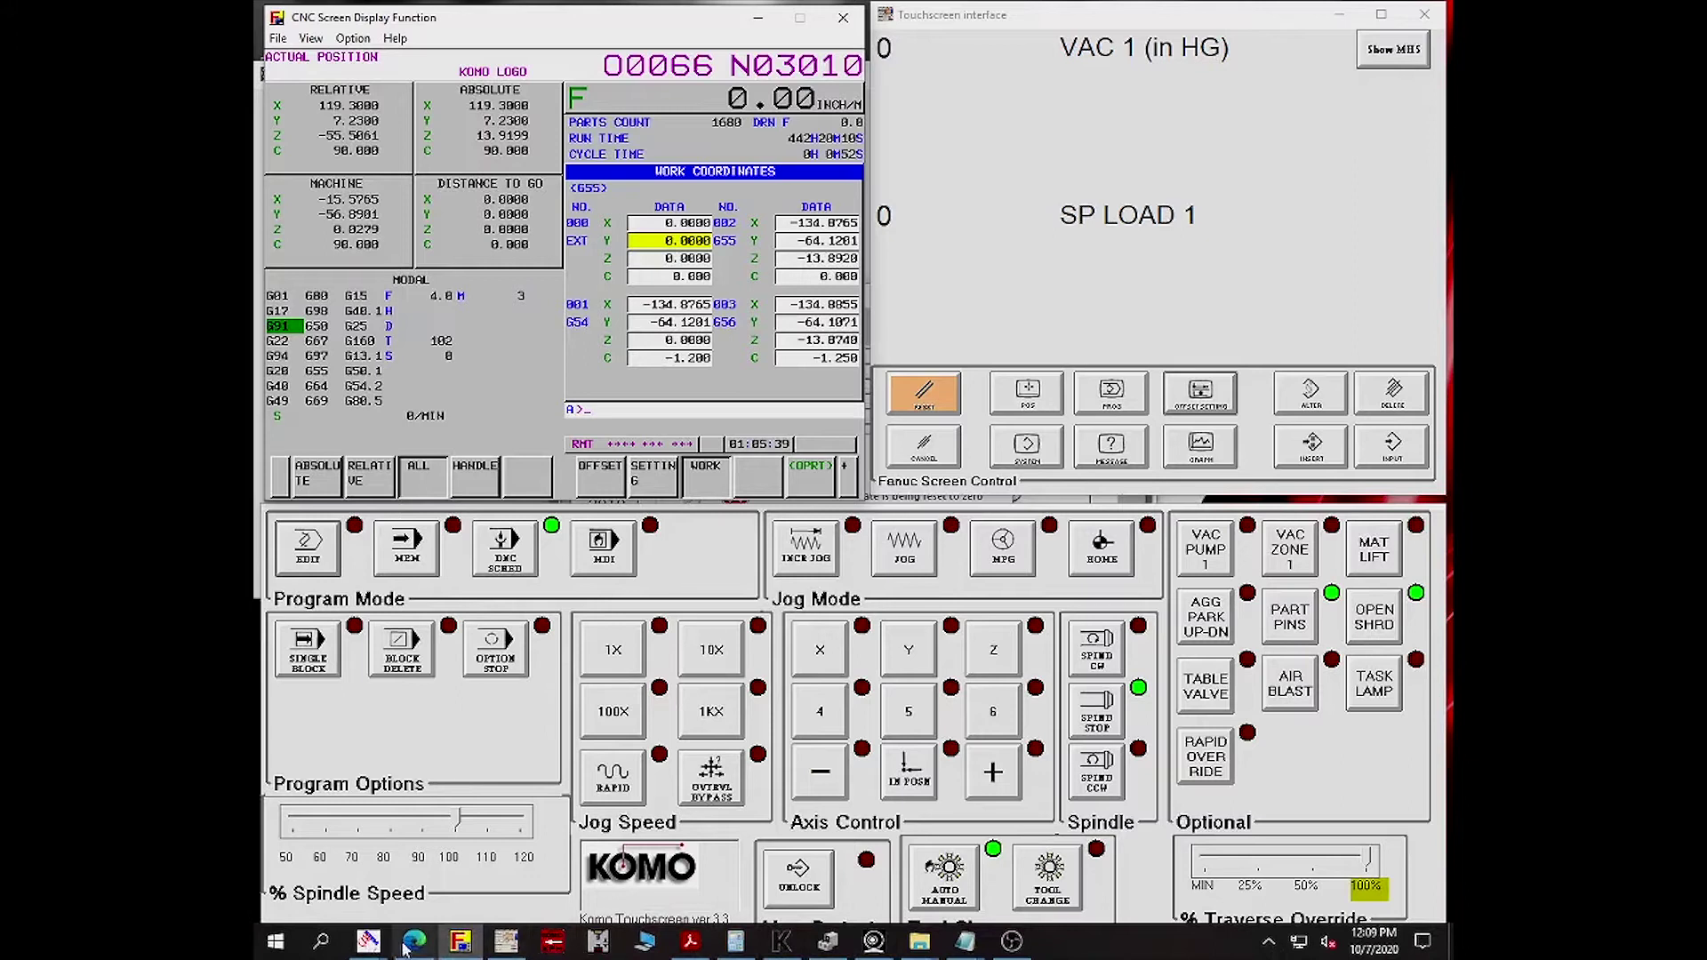
pyautogui.click(566, 858)
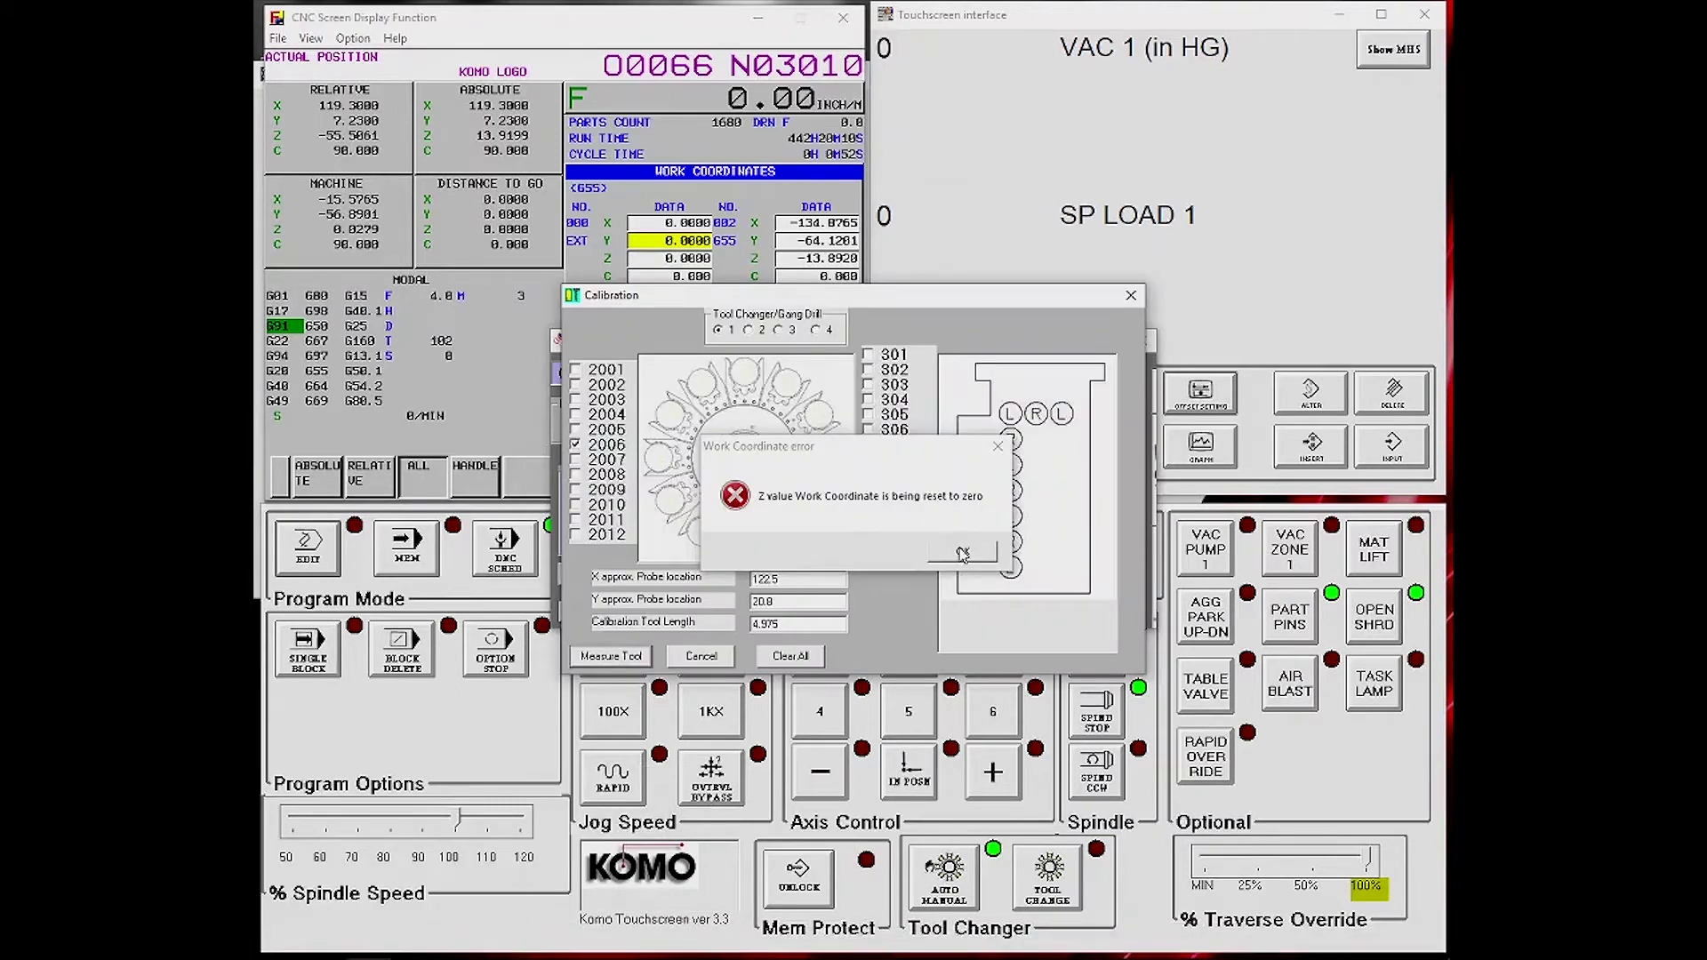
pyautogui.click(962, 550)
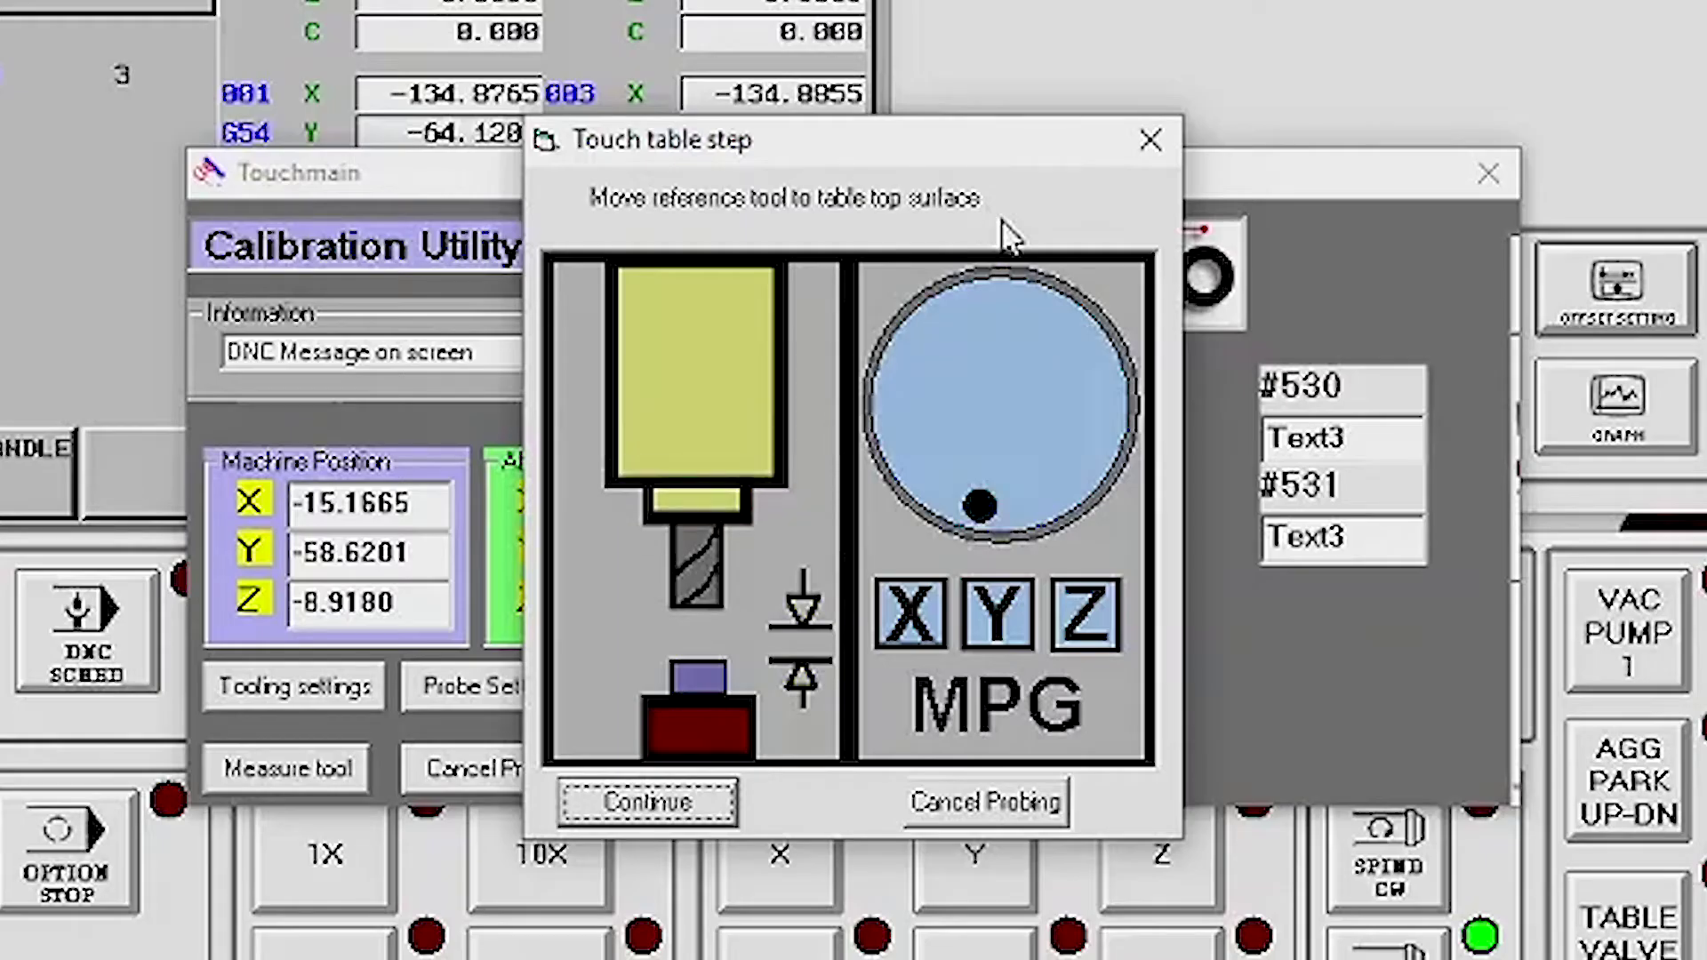
# Step: Confirm the reference tool is touching the table top to reach the Center Tool step
pyautogui.click(627, 805)
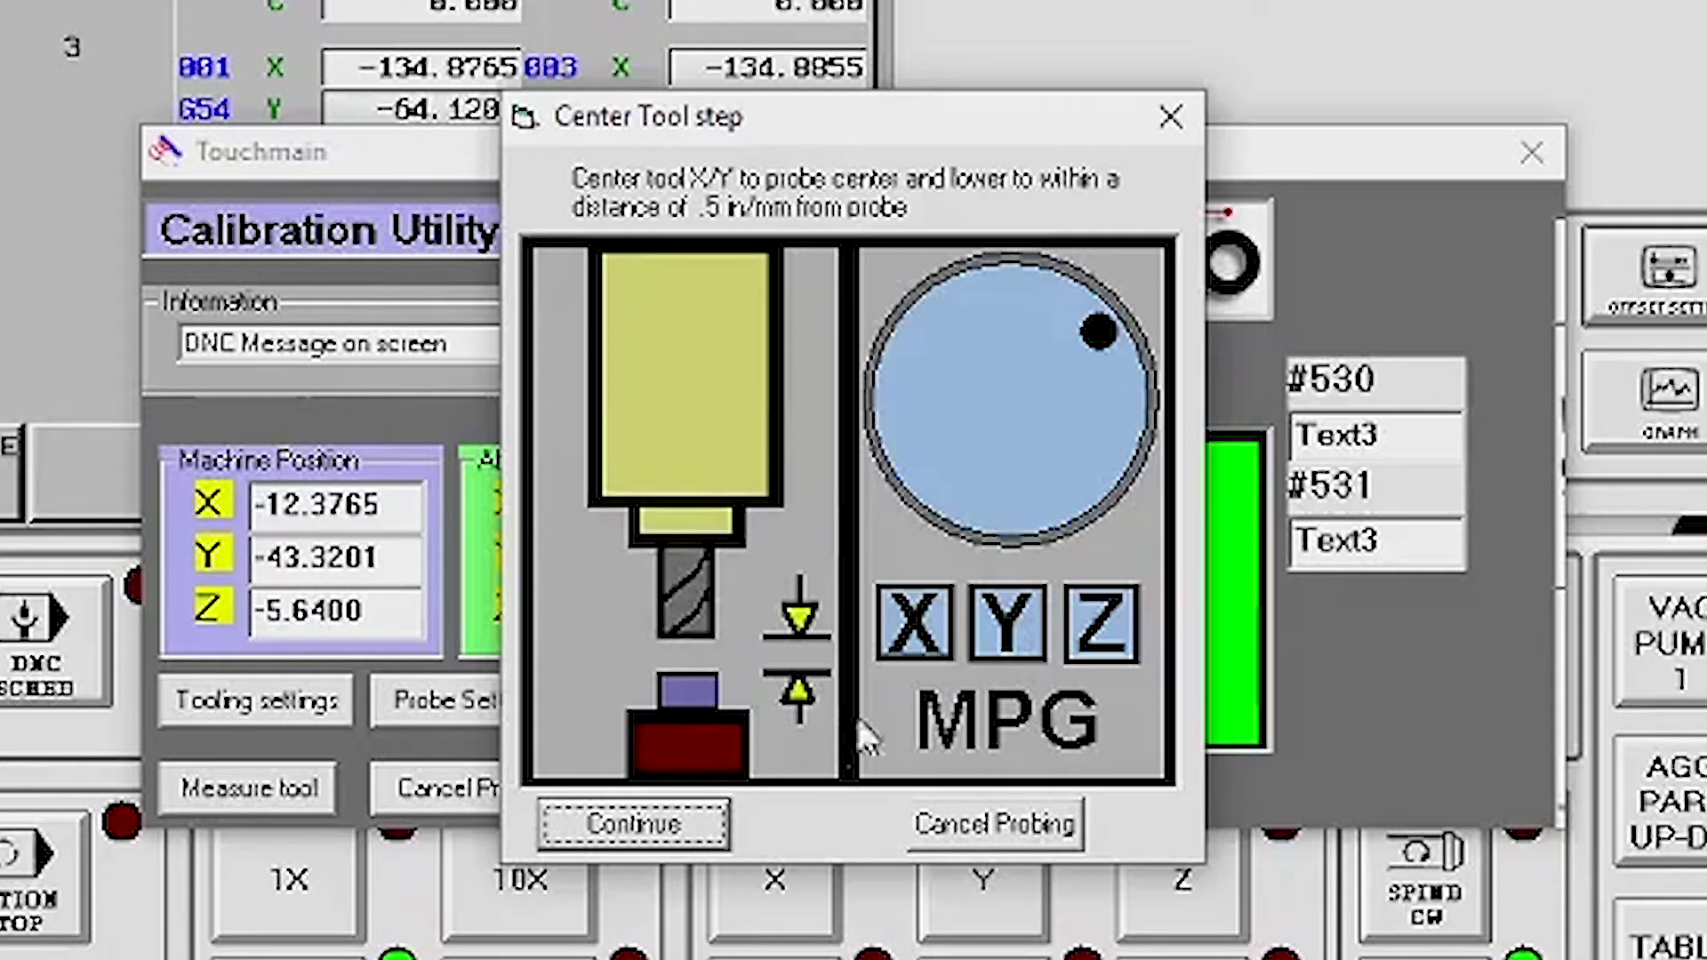
# Step: Confirm the tool is centred over the probe so the probing cycle runs
pyautogui.click(625, 827)
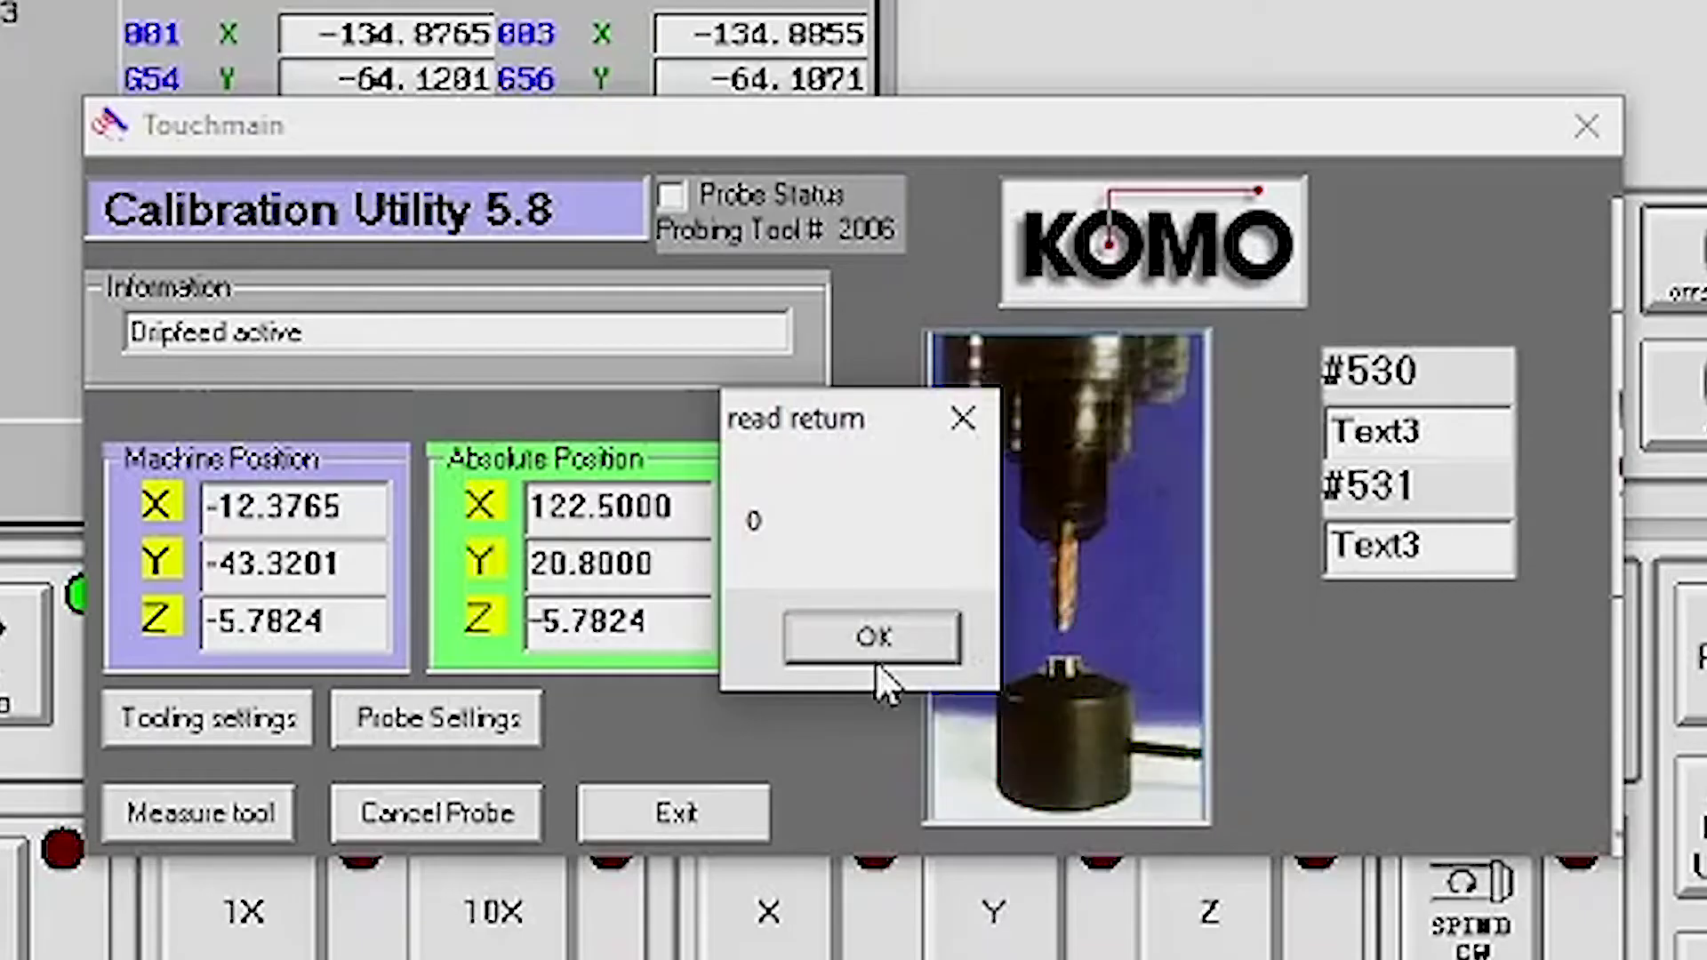
# Step: Accept the read and write results (#530 -10.75502, #531 3.13798) and close the utility
pyautogui.click(873, 646)
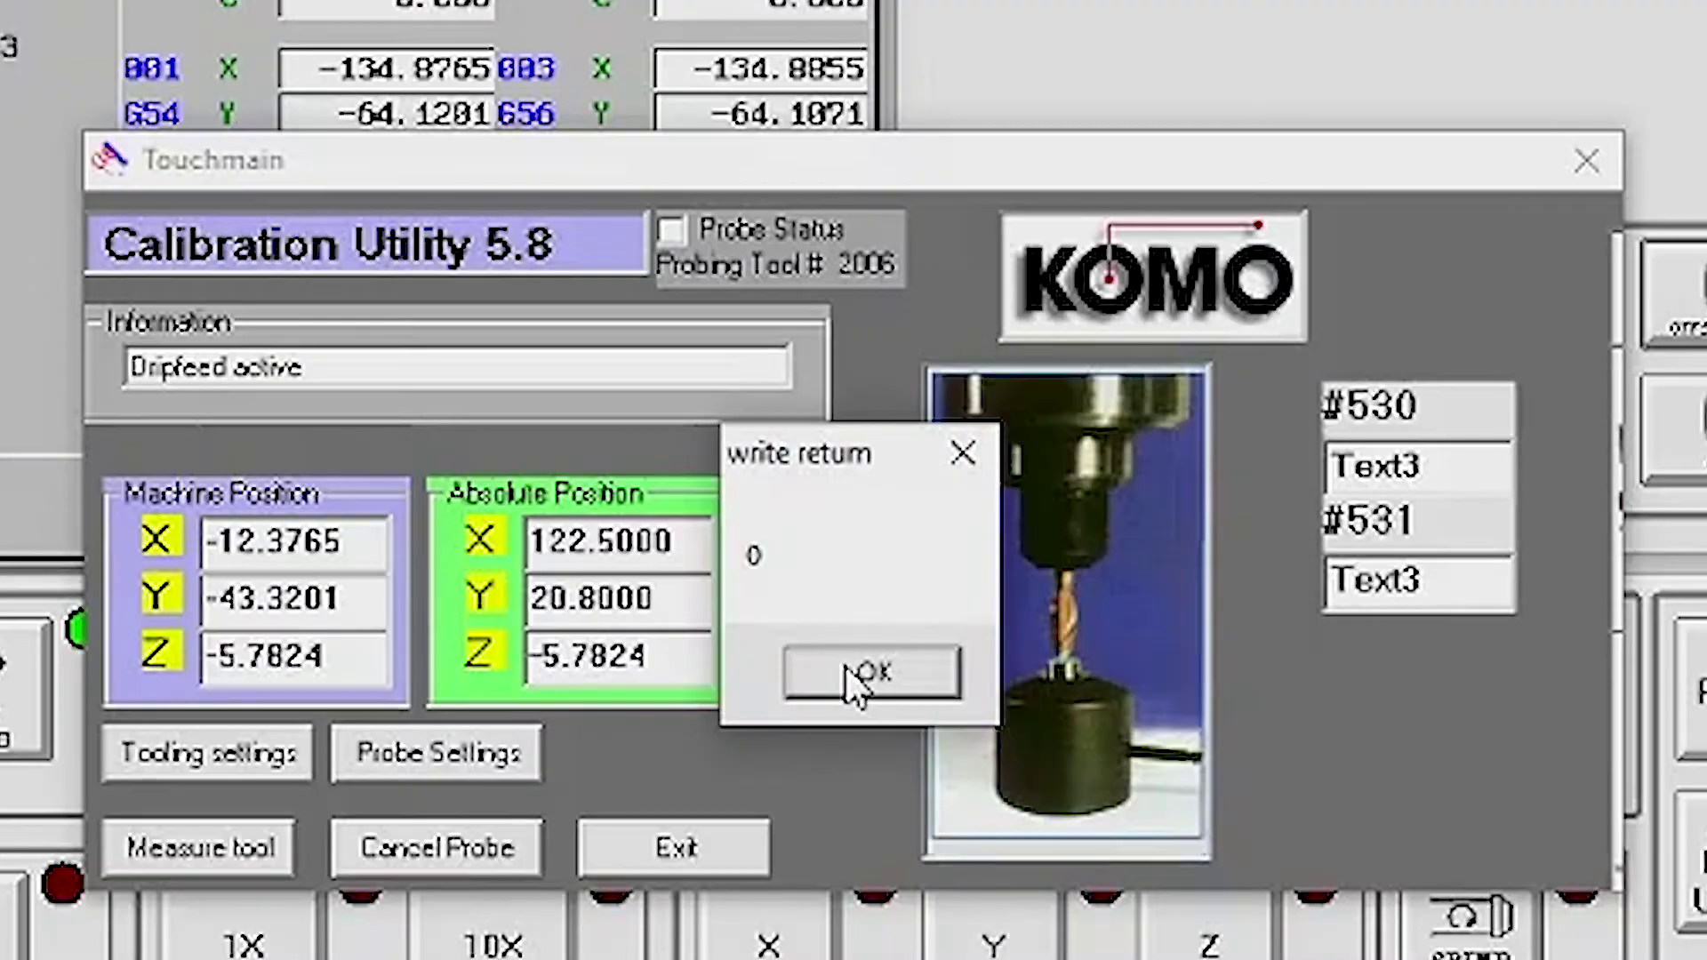
pyautogui.click(853, 820)
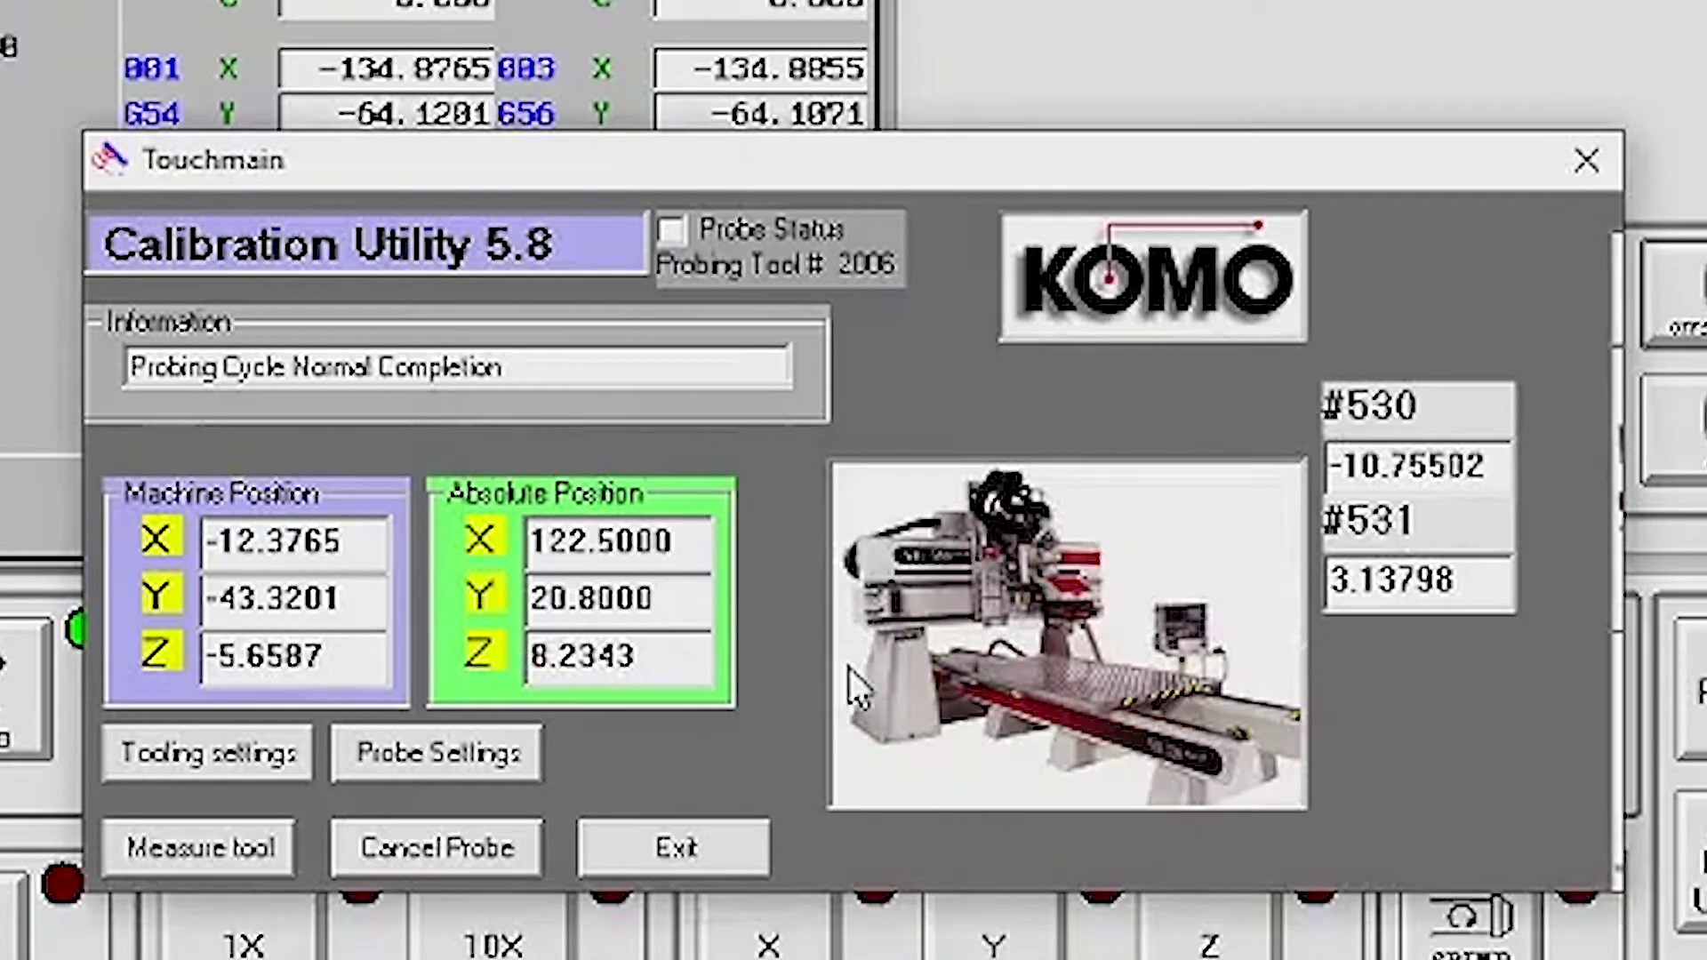
pyautogui.click(674, 844)
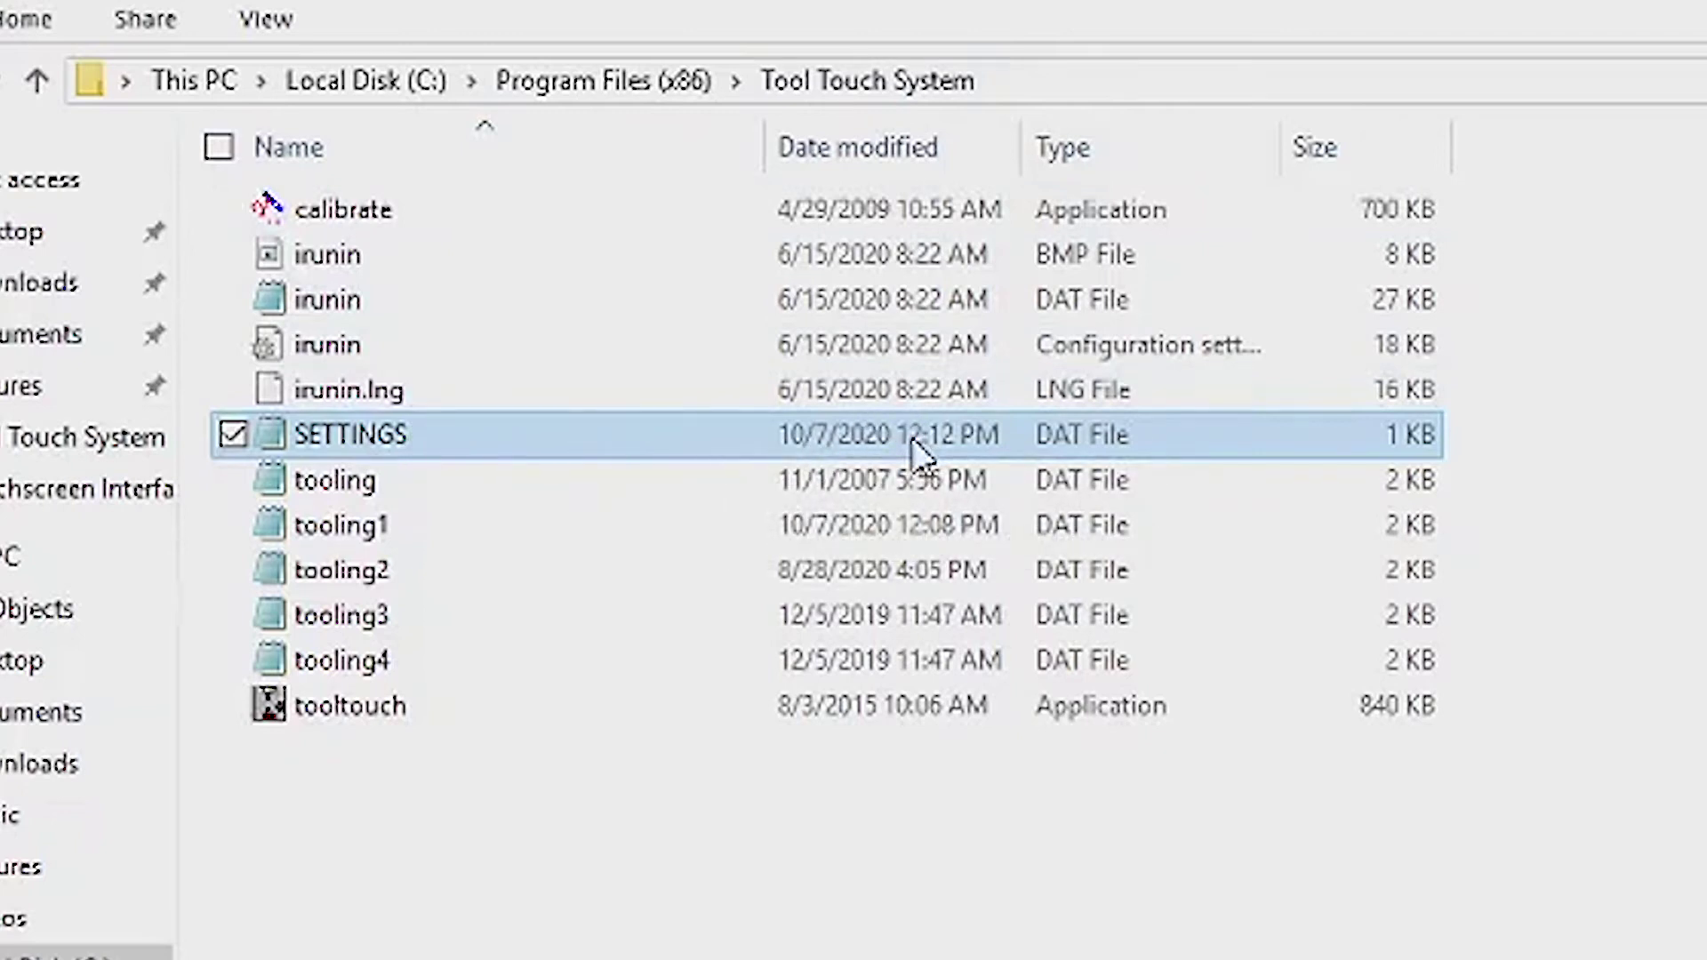
# Step: Open the SETTINGS file from the Tool Touch System folder in Notepad
pyautogui.doubleClick(537, 433)
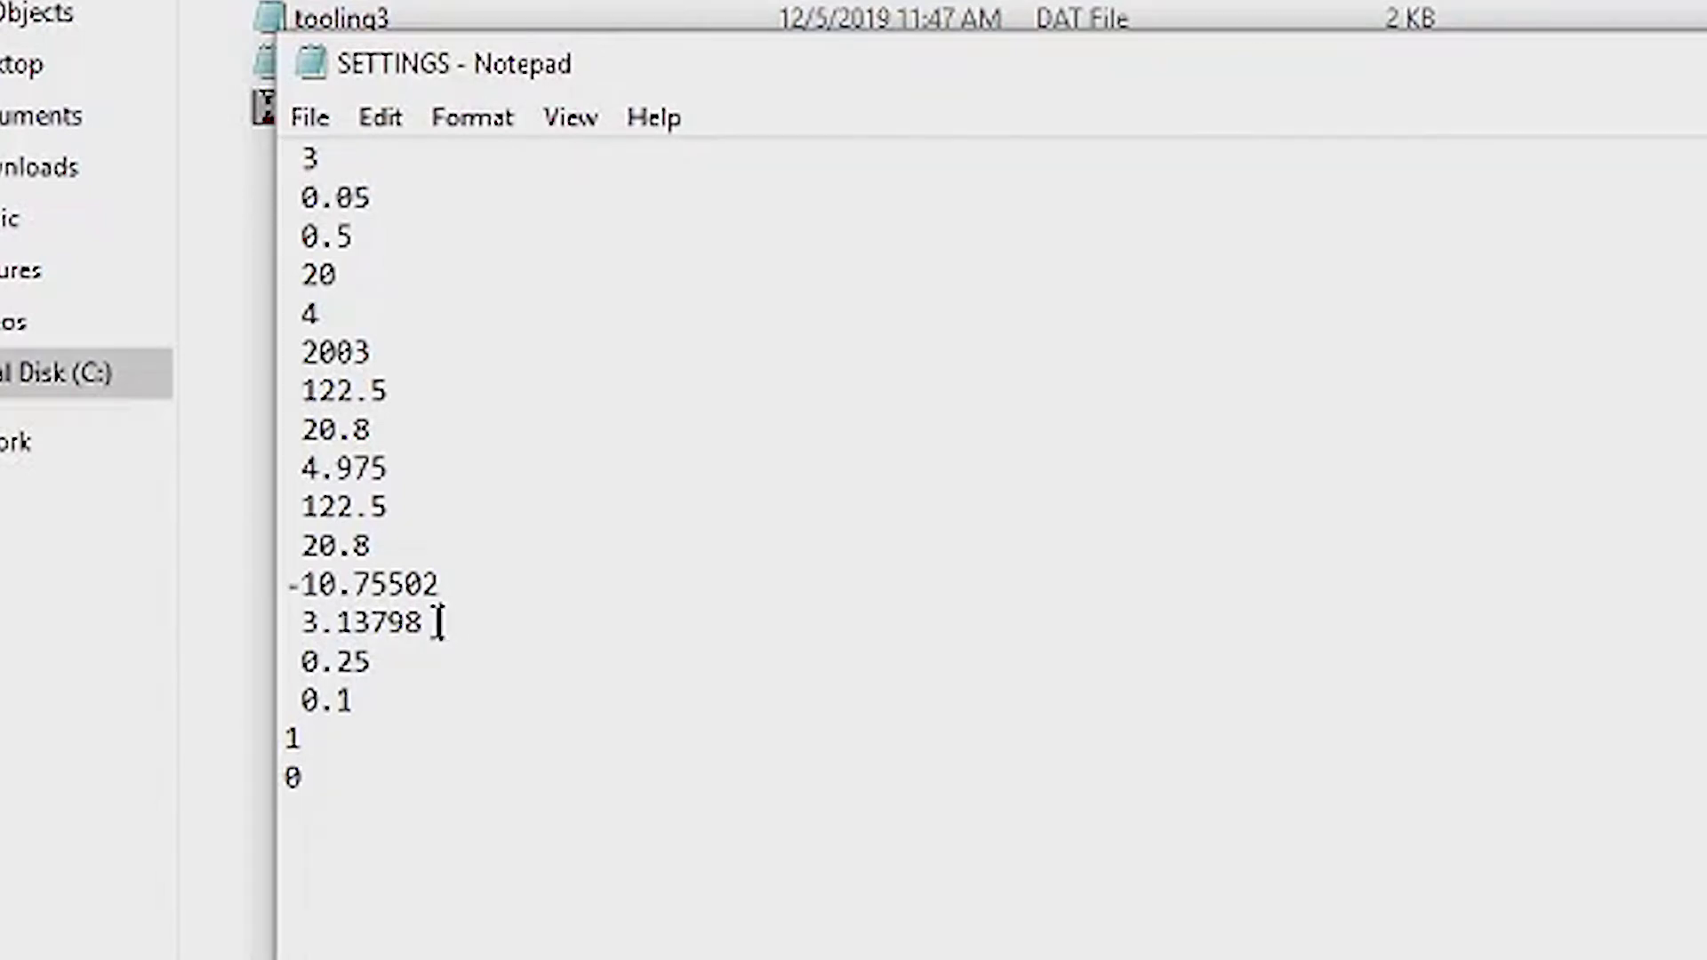
# Step: Highlight the stored 3.13798 calibration value in the SETTINGS file
pyautogui.moveTo(440, 623); pyautogui.dragTo(286, 621)
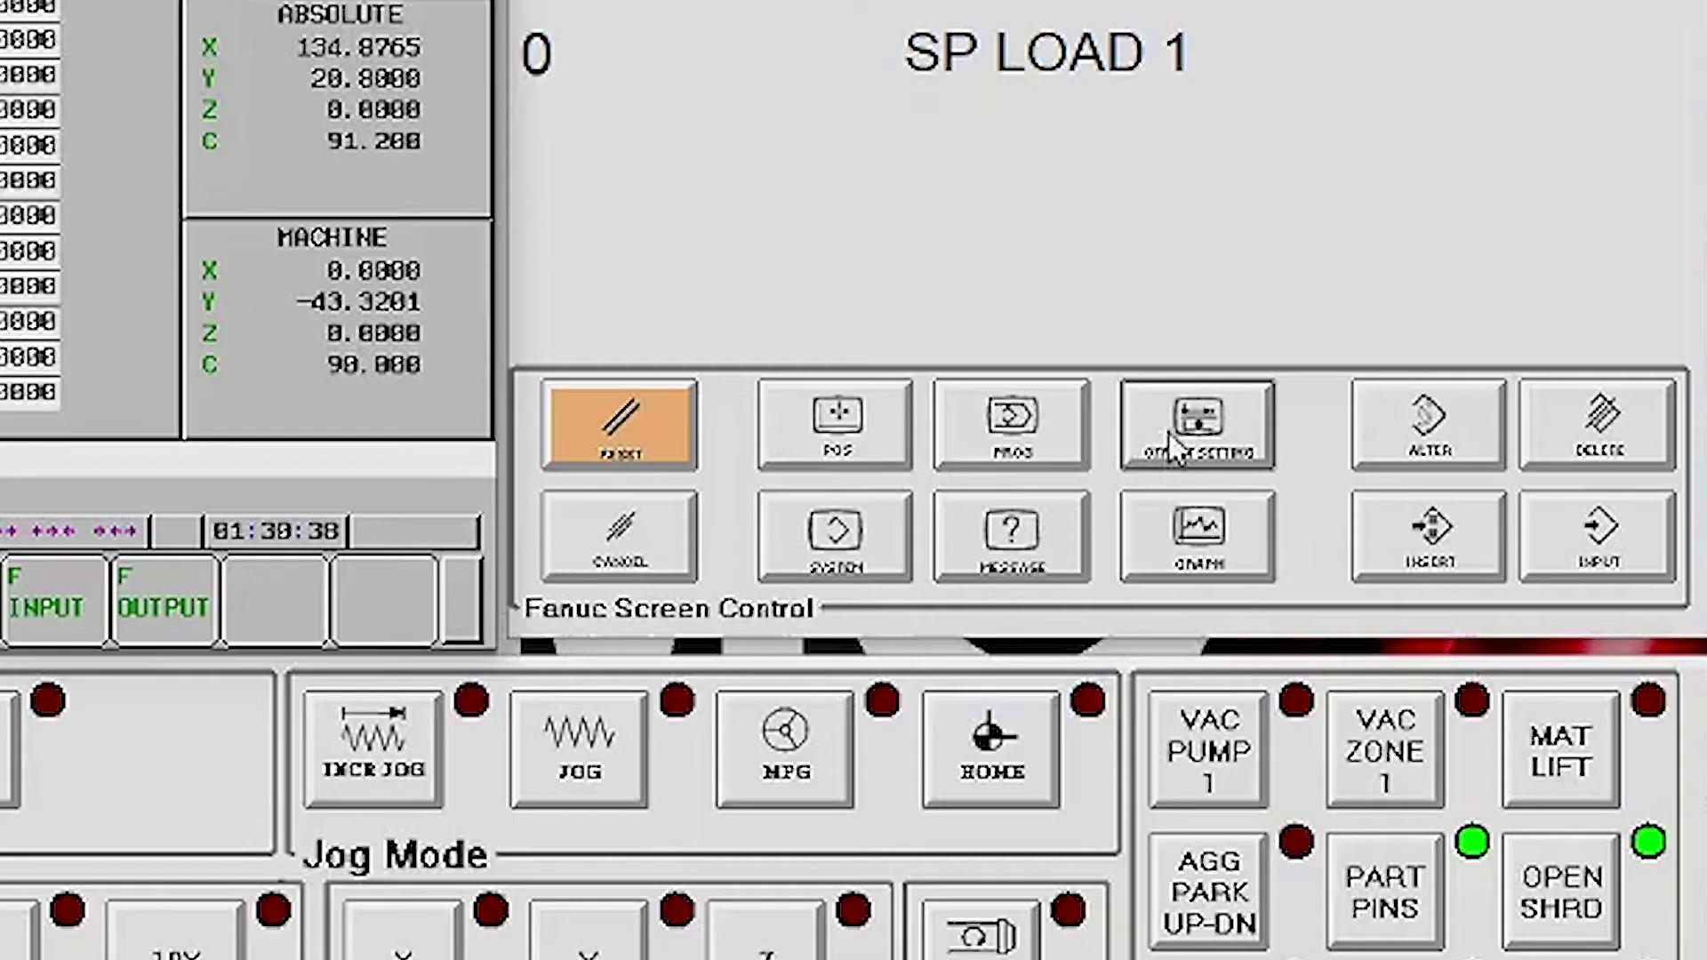
# Step: In the tool offset table, enter 0 as tool 006's length geometry offset
pyautogui.click(1187, 436)
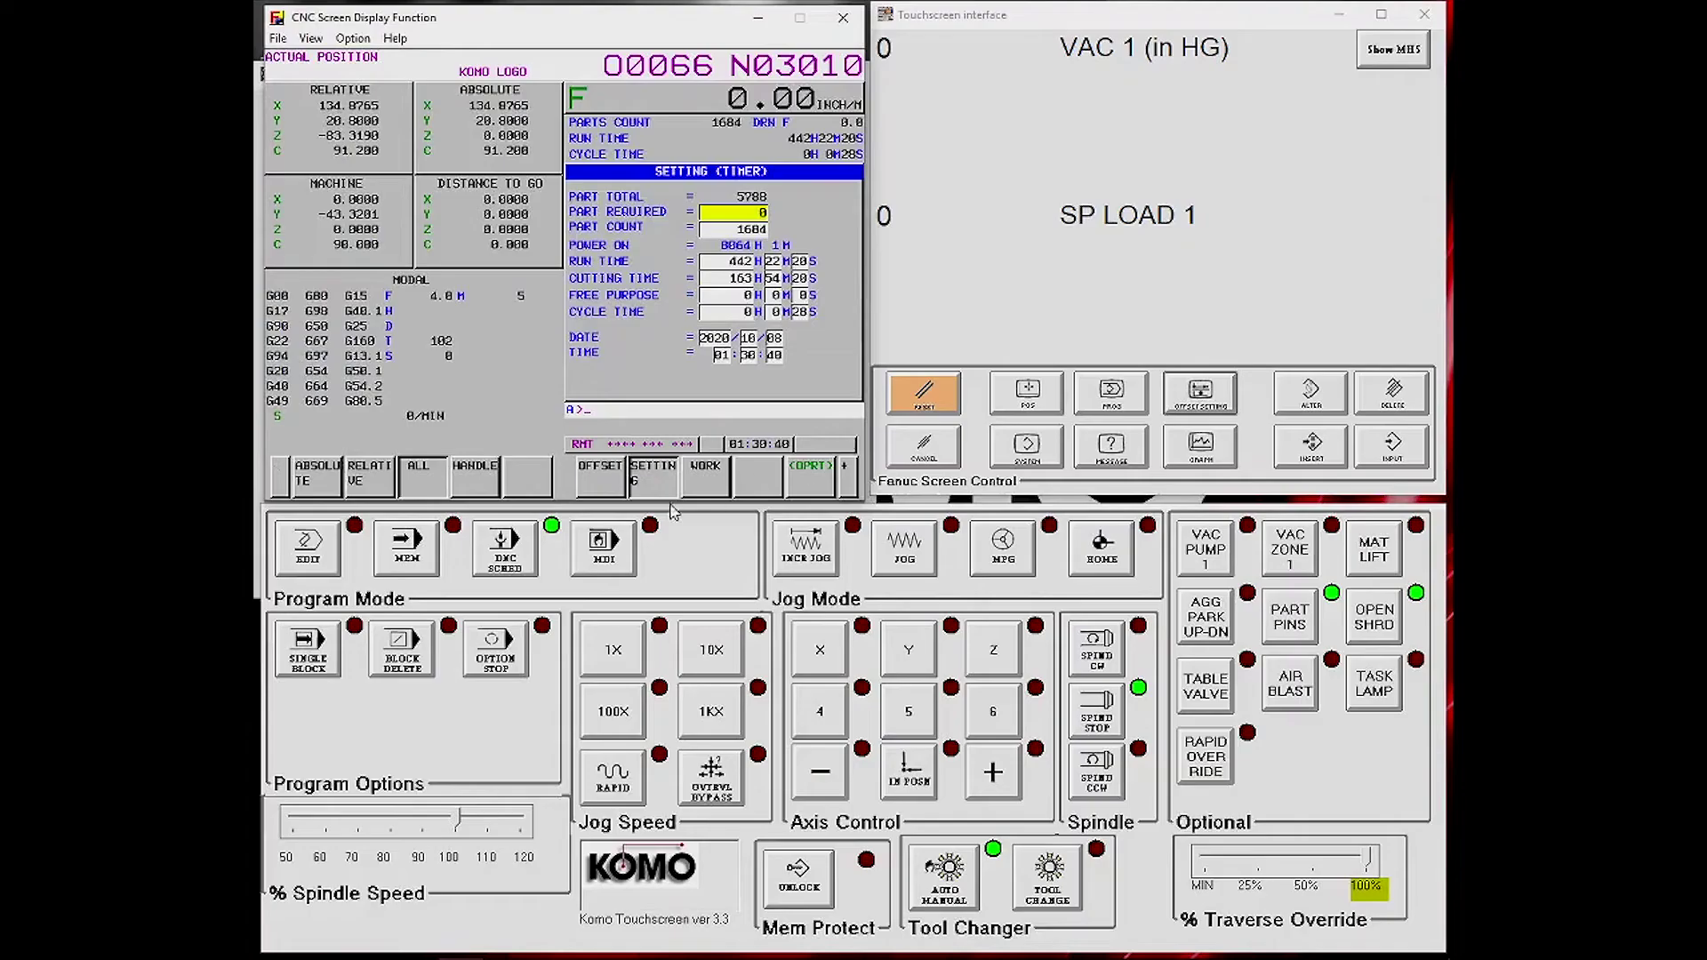
pyautogui.click(602, 485)
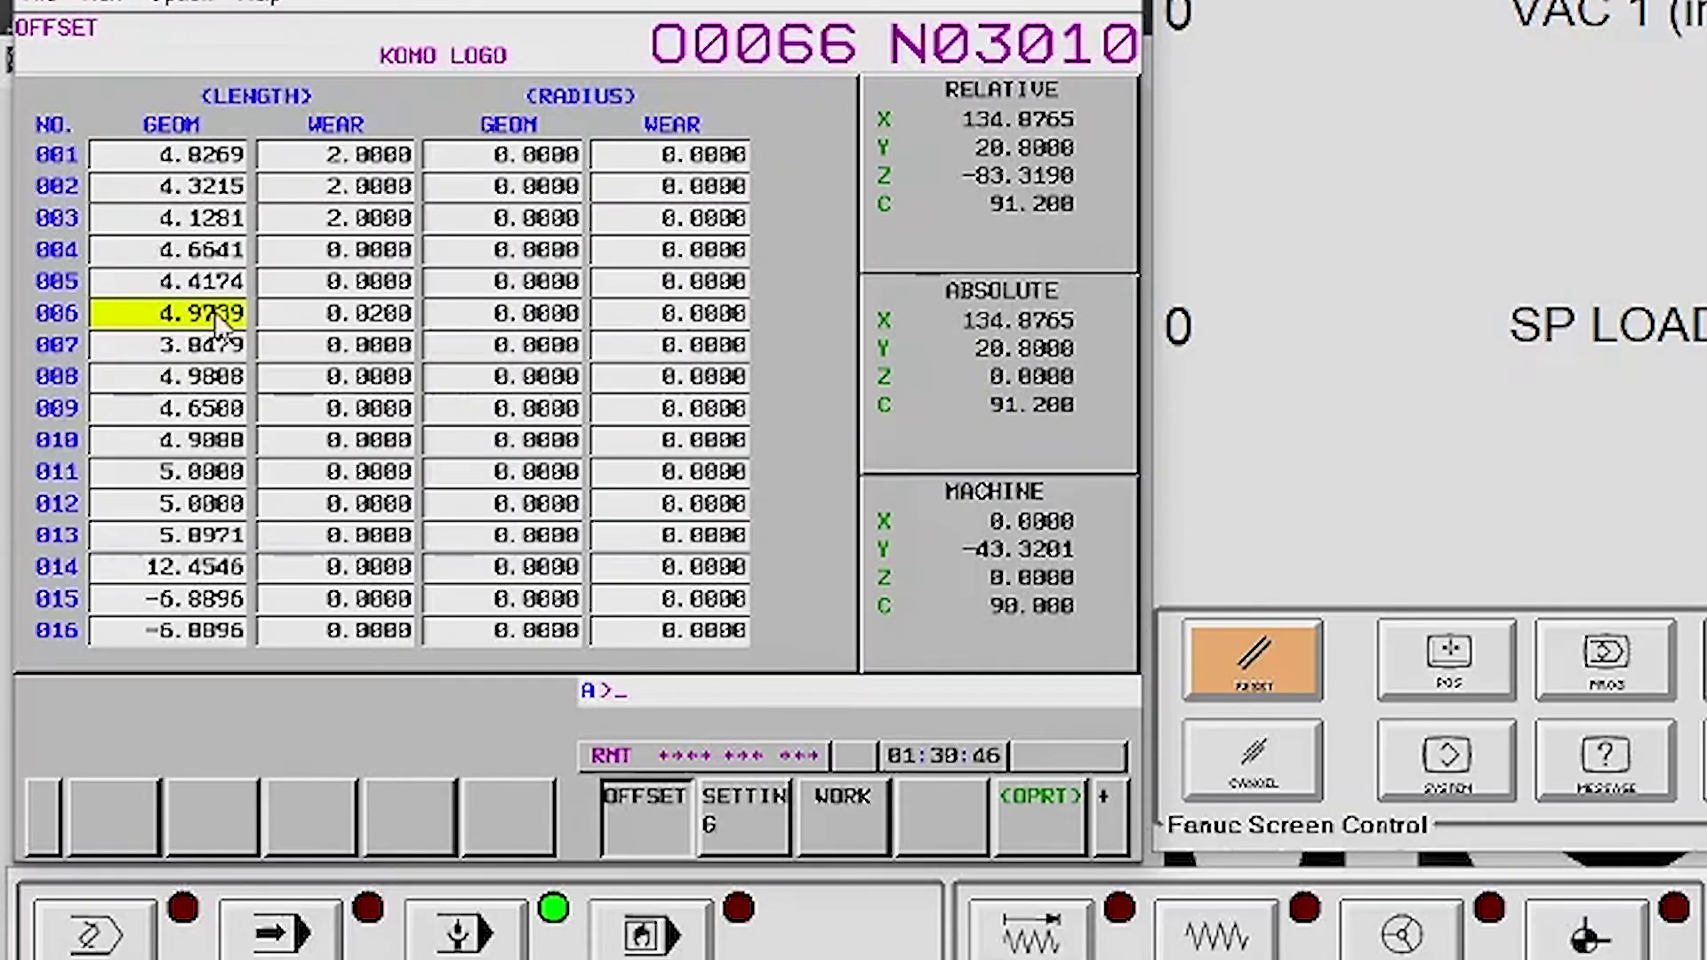
pyautogui.write('0')
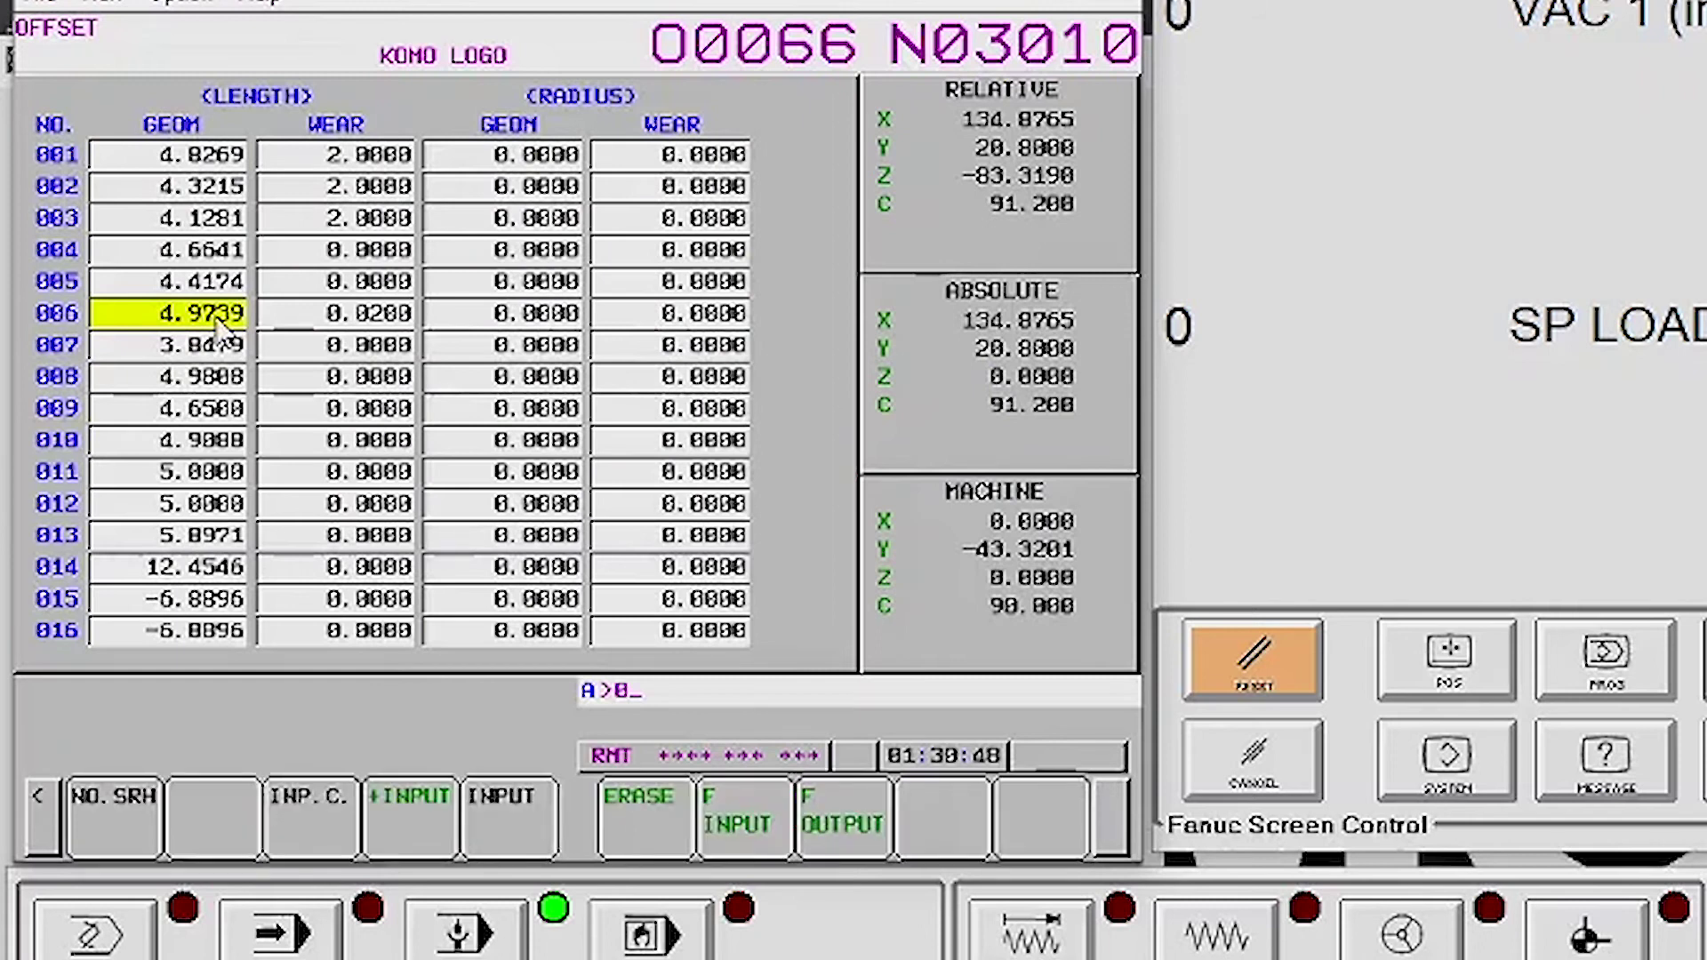
pyautogui.press('Return')
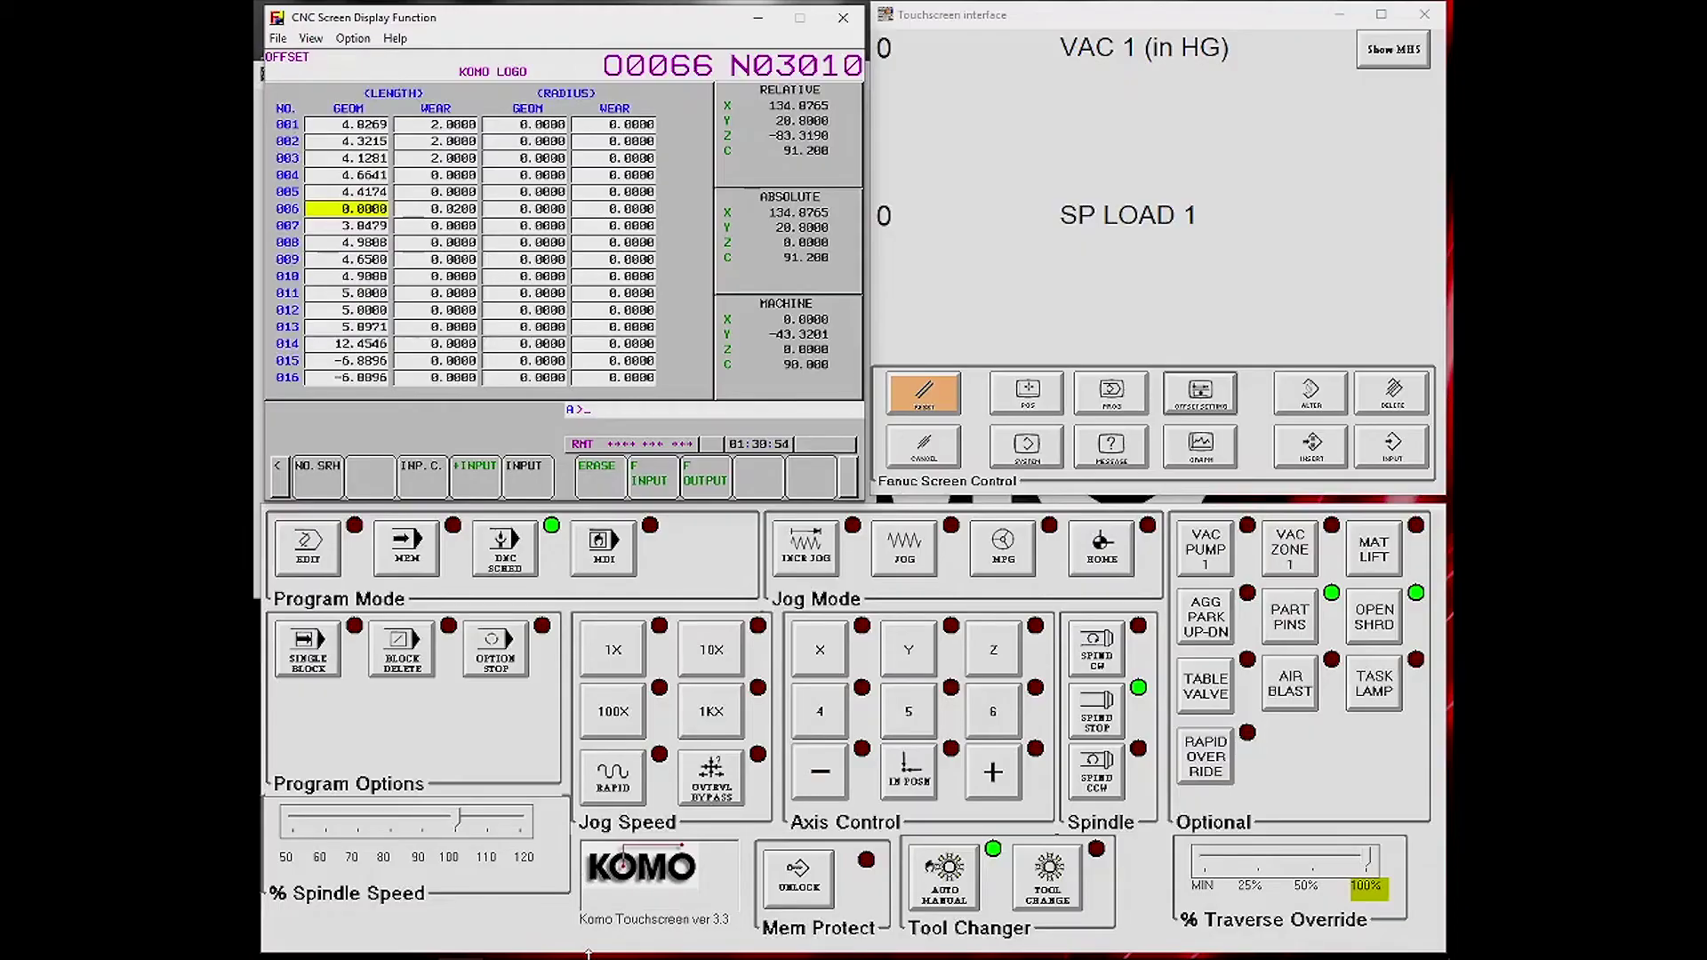
# Step: Return to Touchmain, tick tool 2006 and start its measuring cycle
pyautogui.moveTo(587, 948)
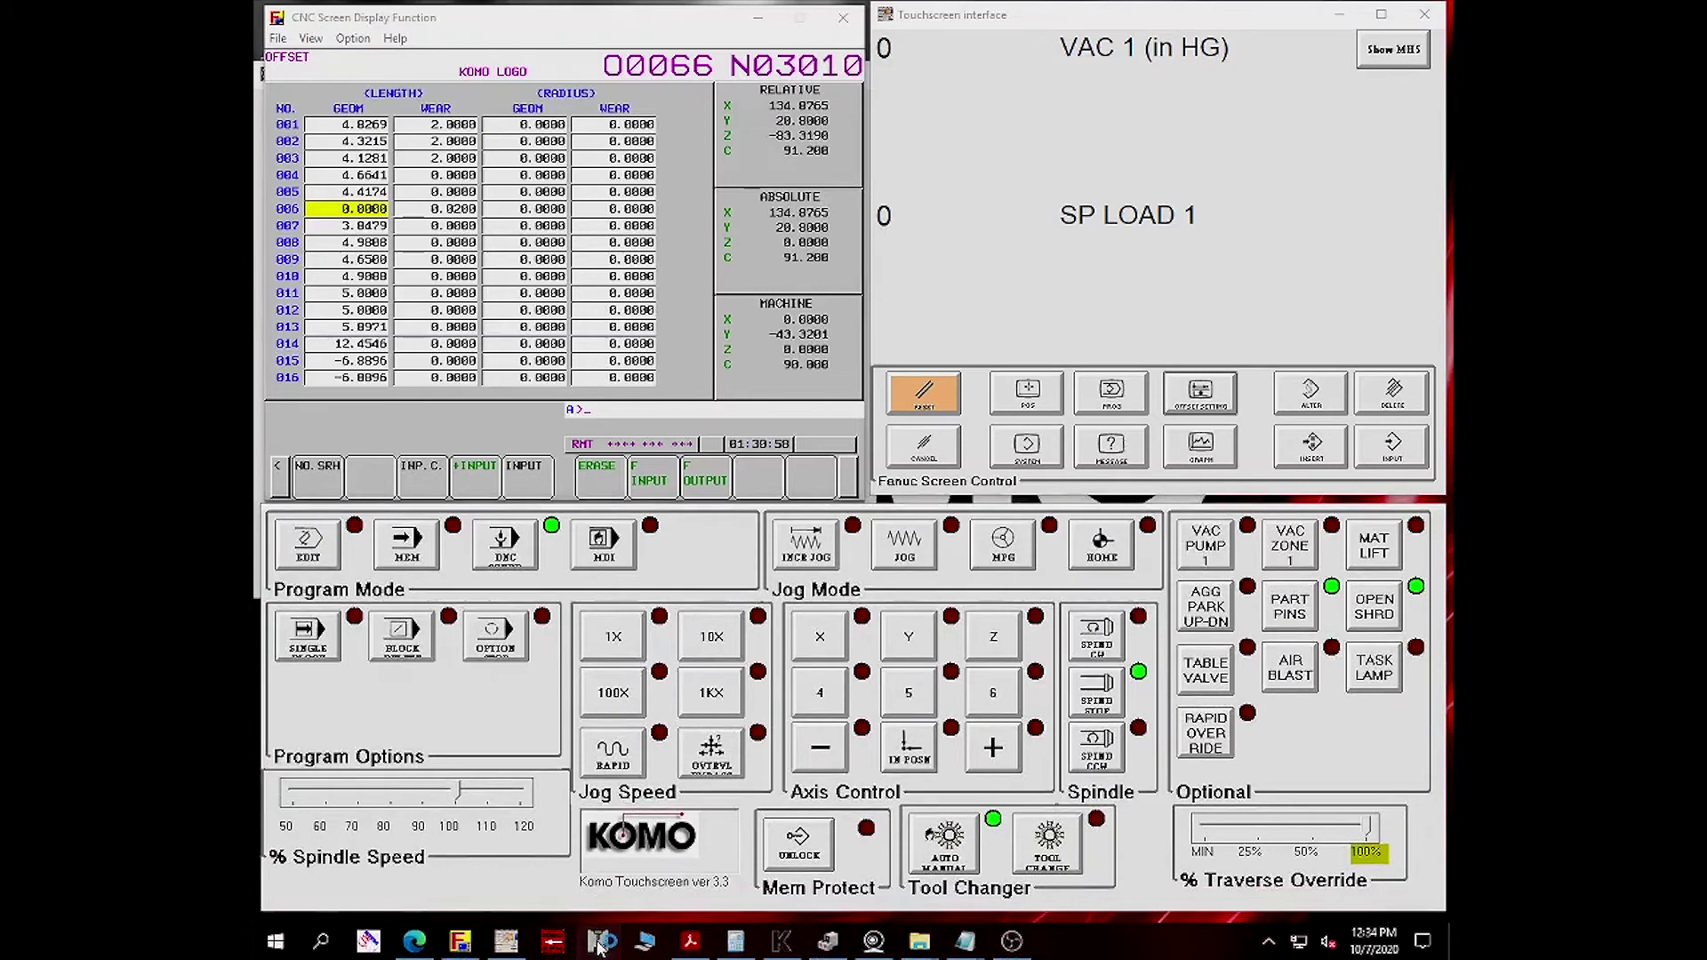
pyautogui.click(601, 941)
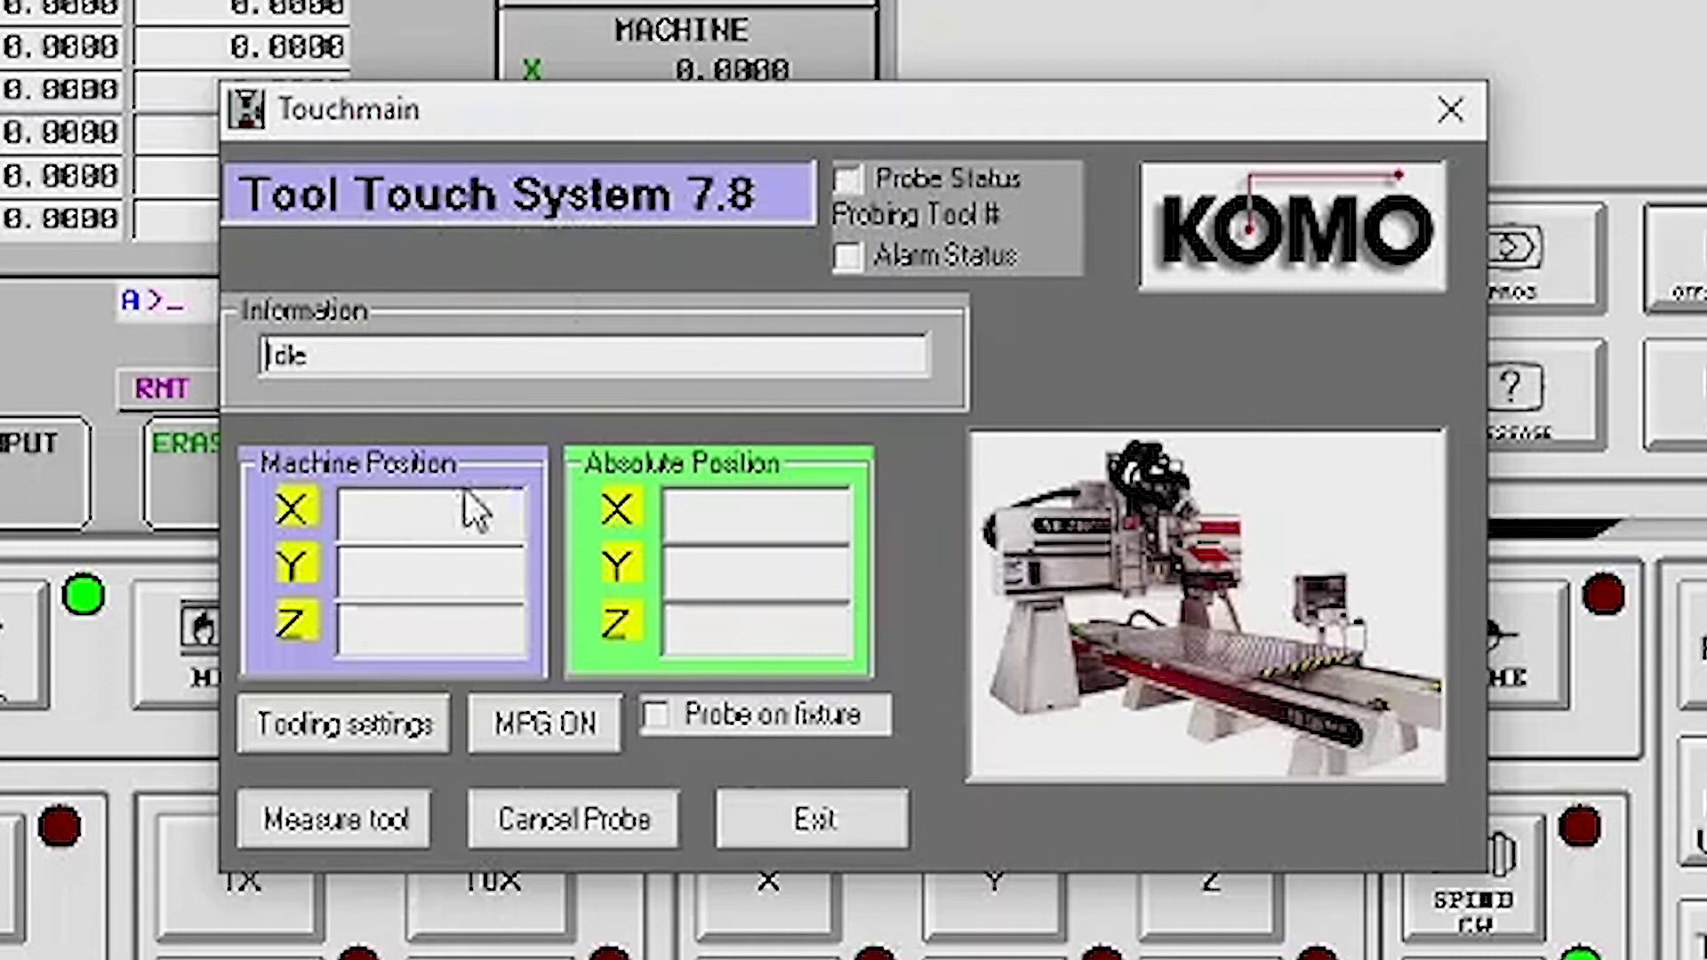
pyautogui.click(329, 822)
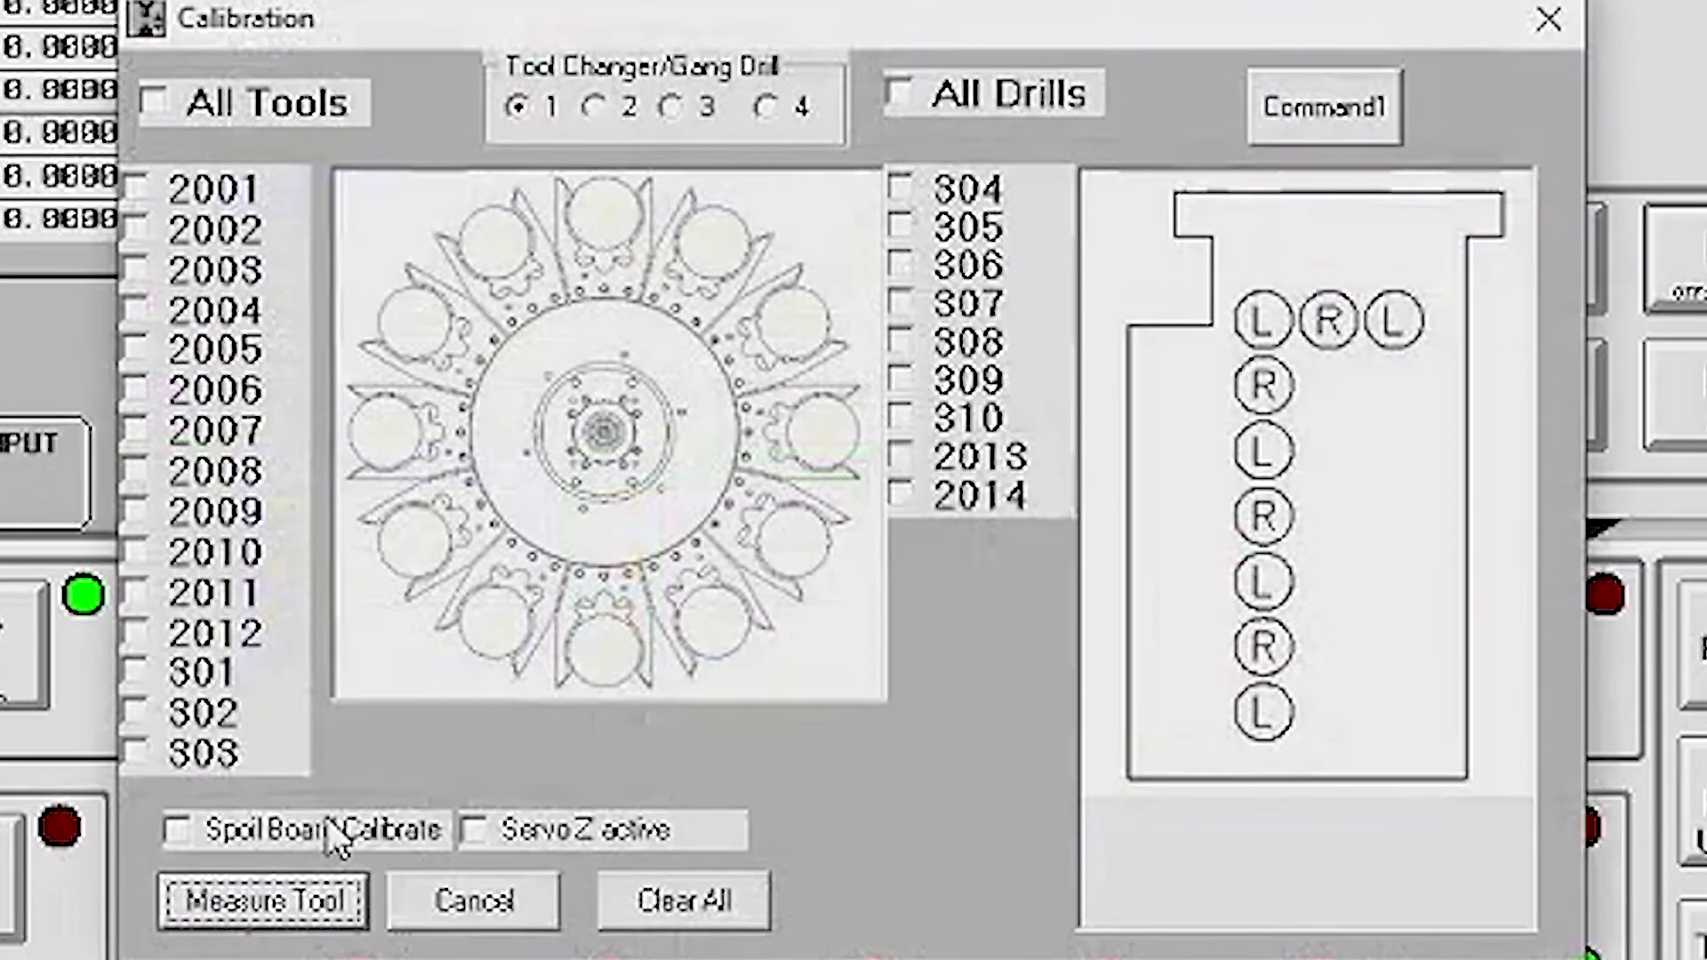
pyautogui.click(202, 402)
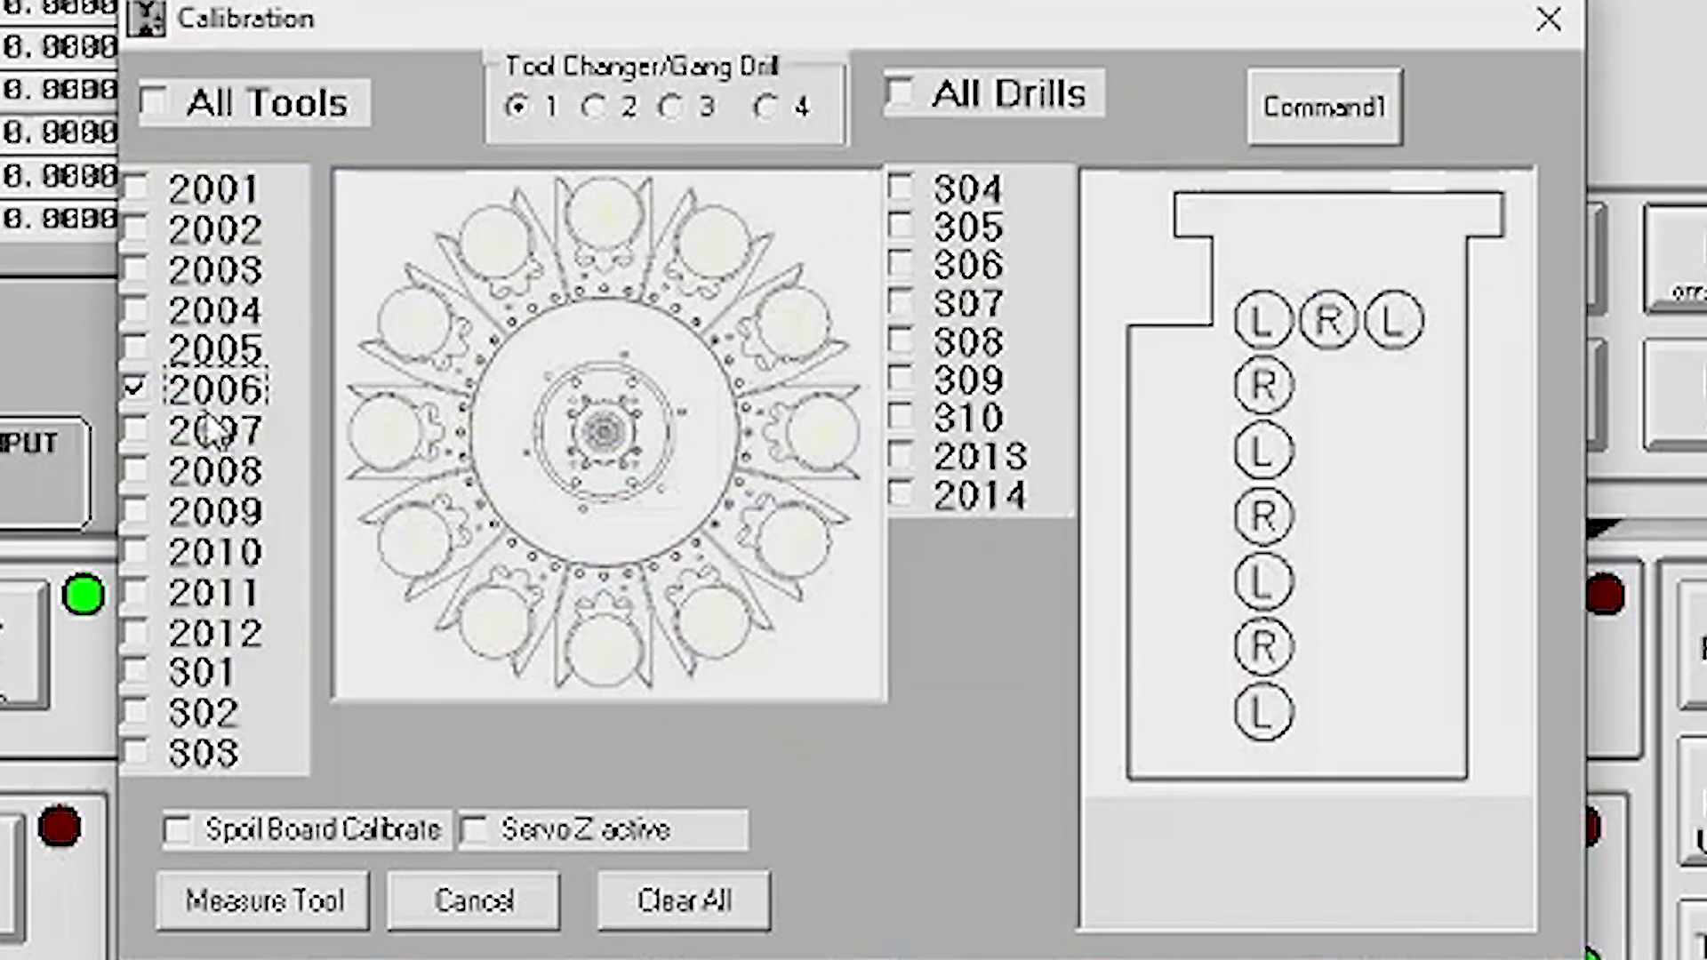
pyautogui.click(261, 902)
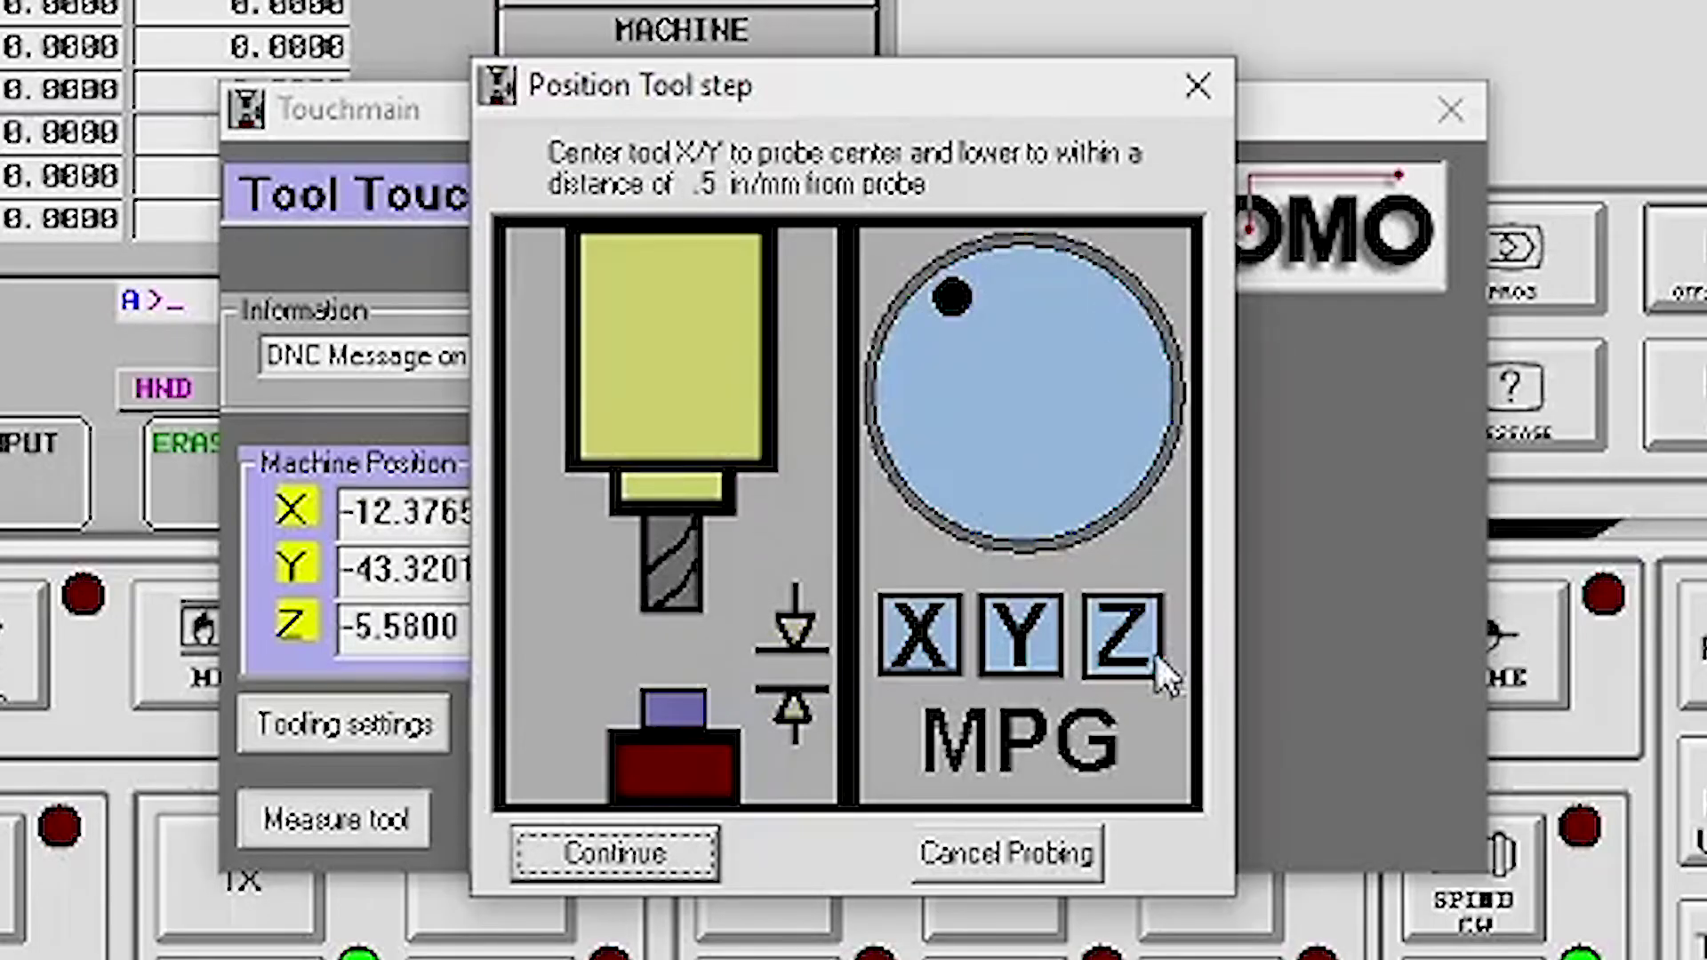
# Step: Confirm tool 2006 is over the probe and restart probing with CYCLE START
pyautogui.click(614, 852)
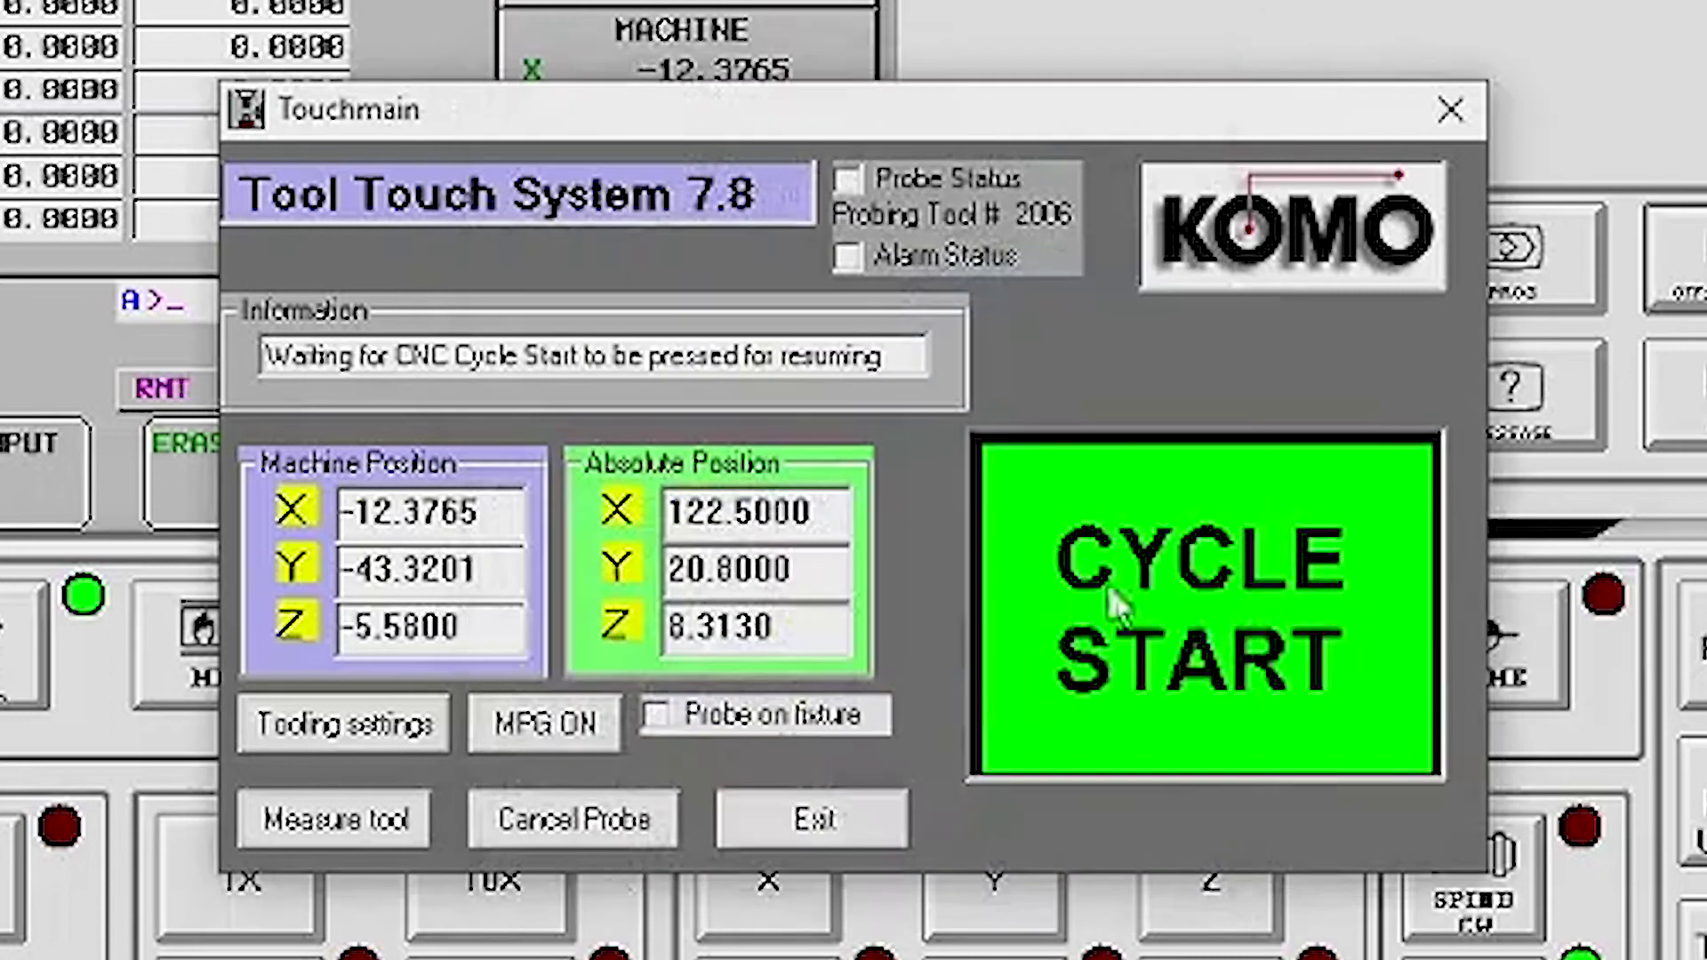
pyautogui.click(1191, 605)
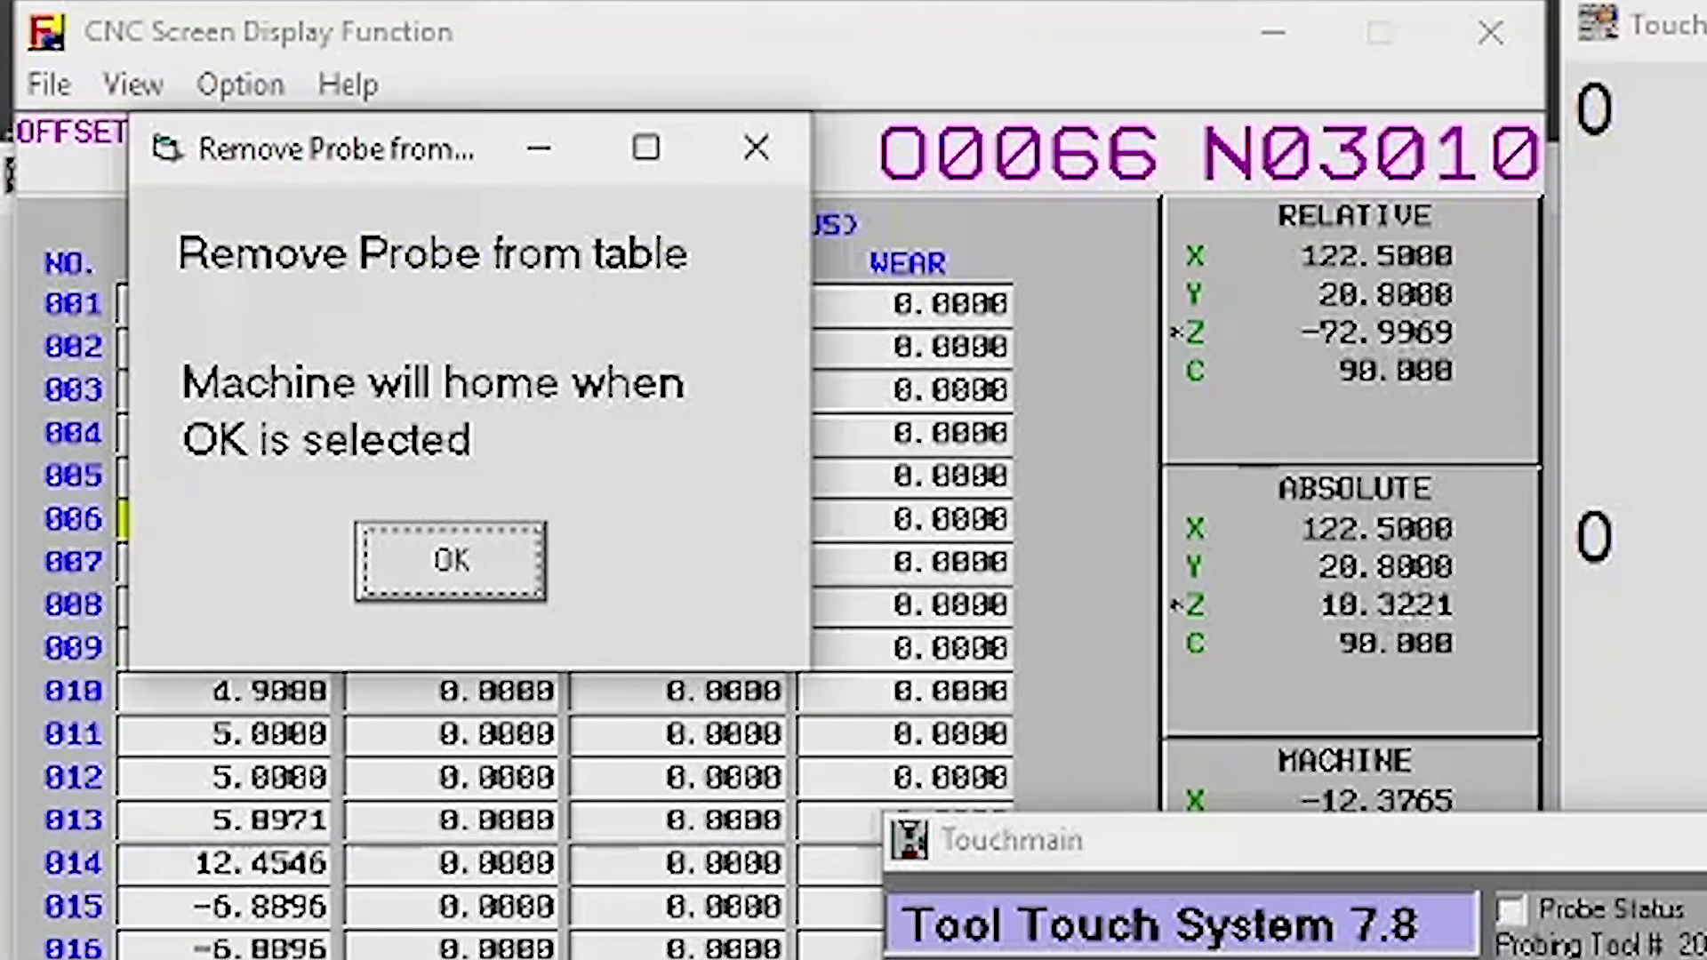
# Step: Acknowledge the Remove Probe from table notice so tool 006 length offset reads 4.9738
pyautogui.click(450, 560)
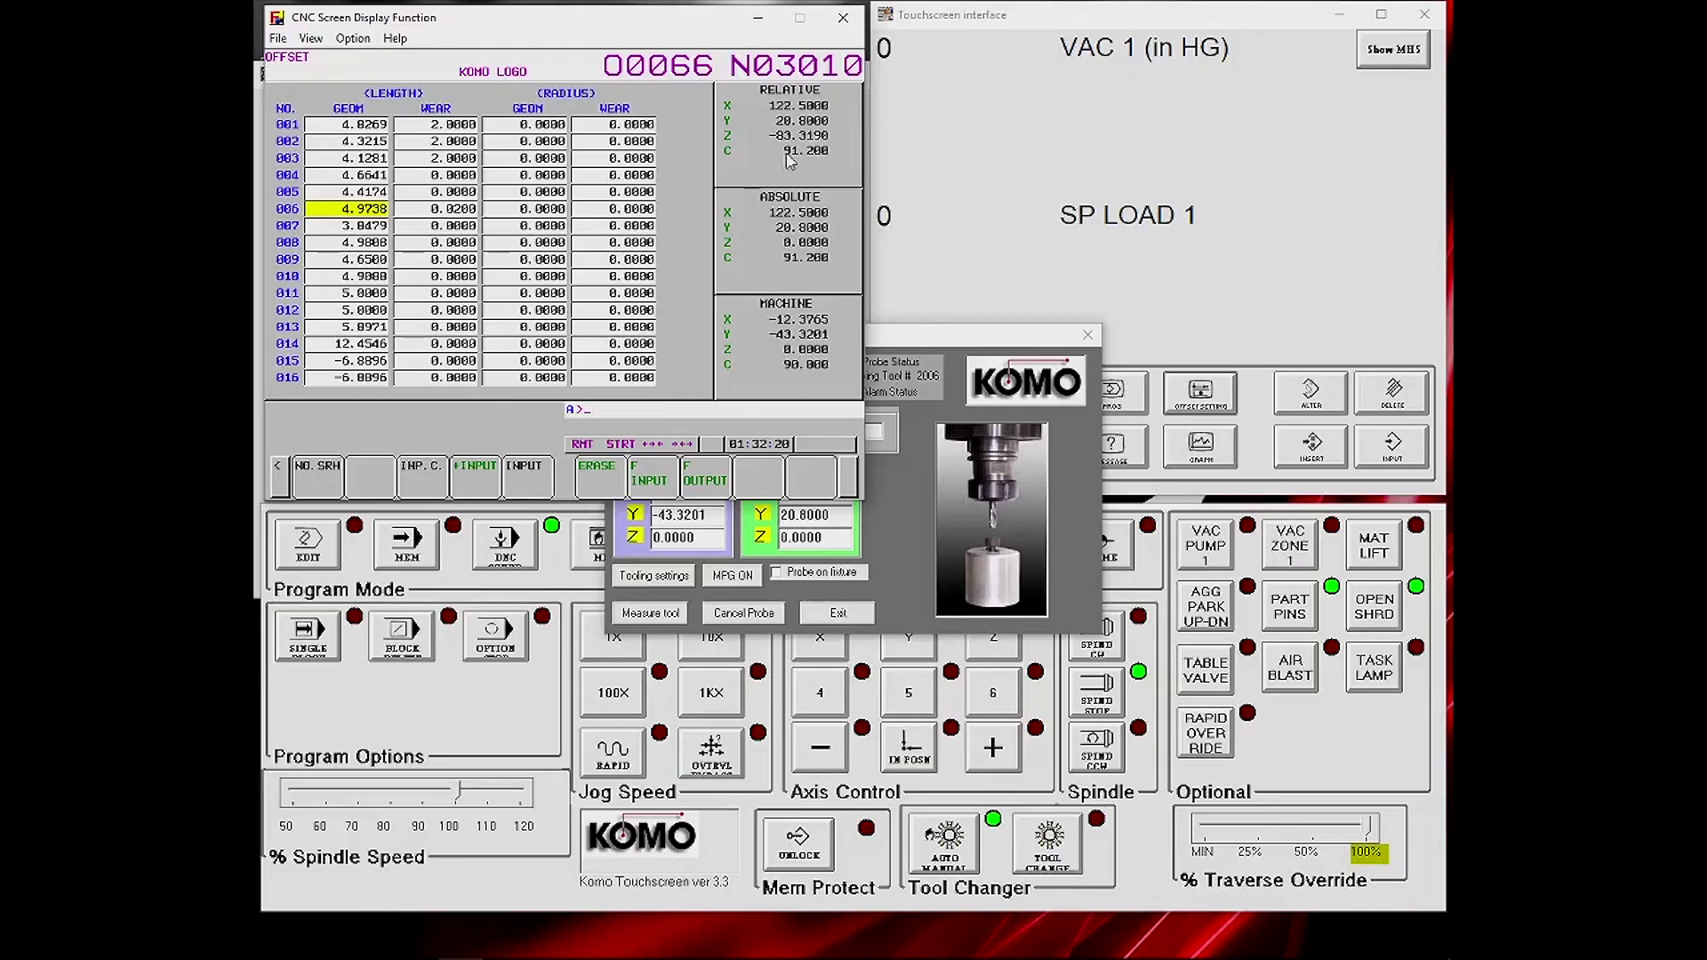
pyautogui.moveTo(738, 955)
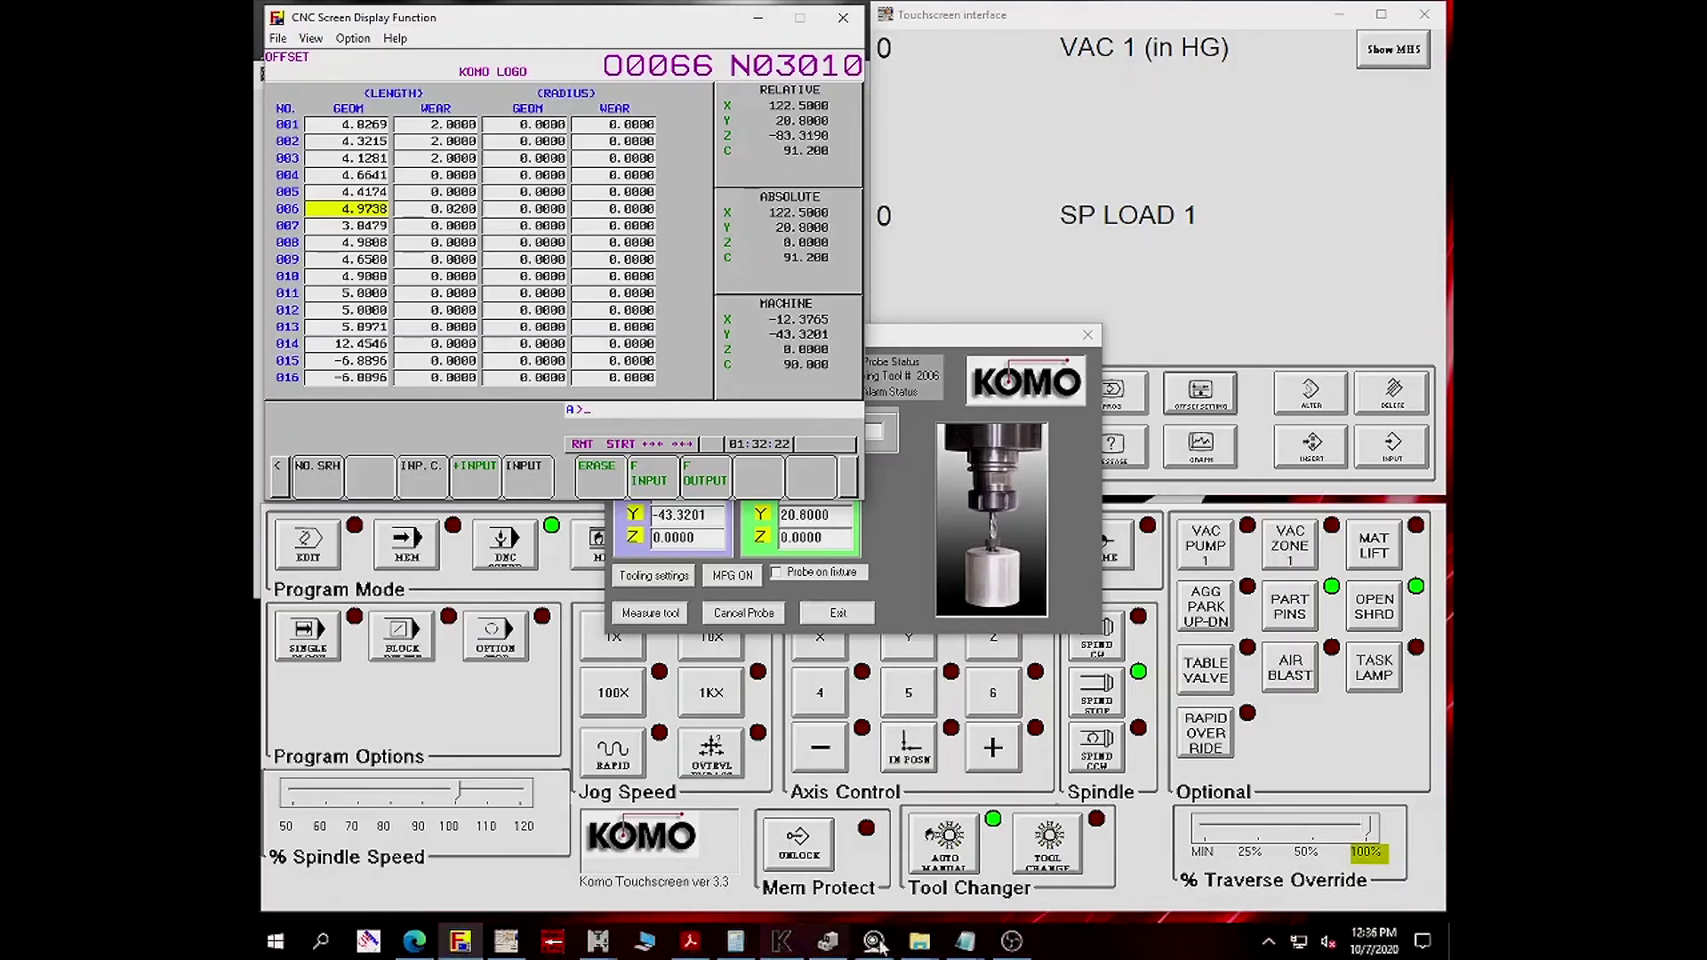
pyautogui.click(598, 942)
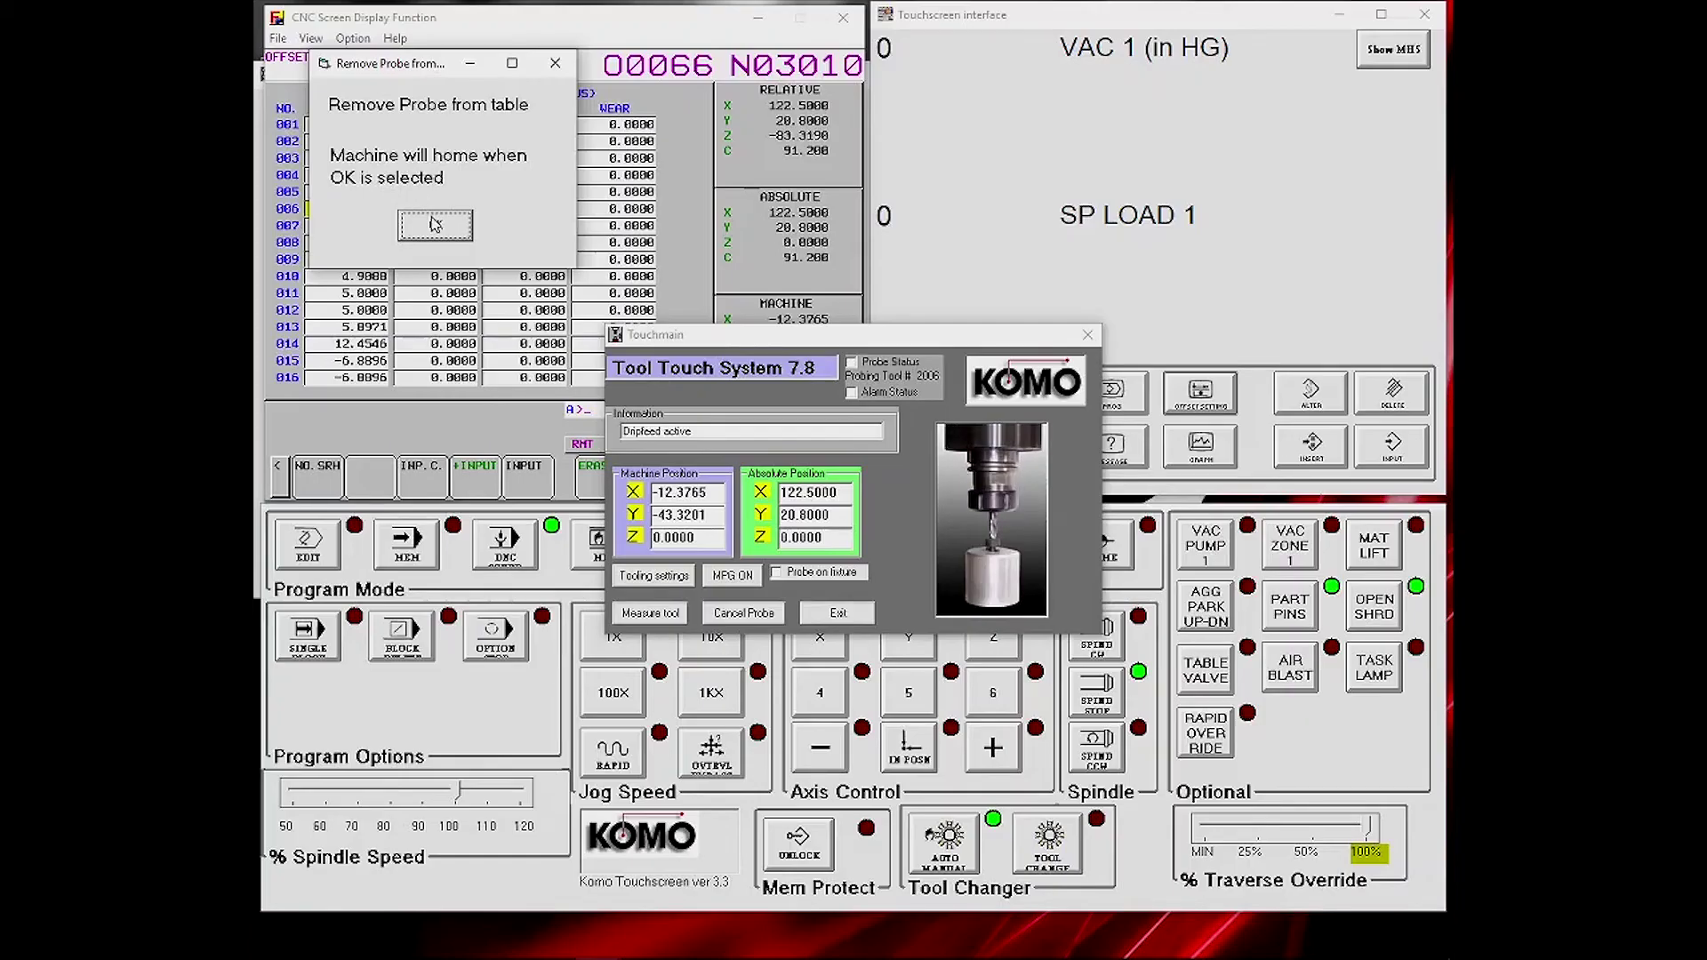
pyautogui.click(434, 228)
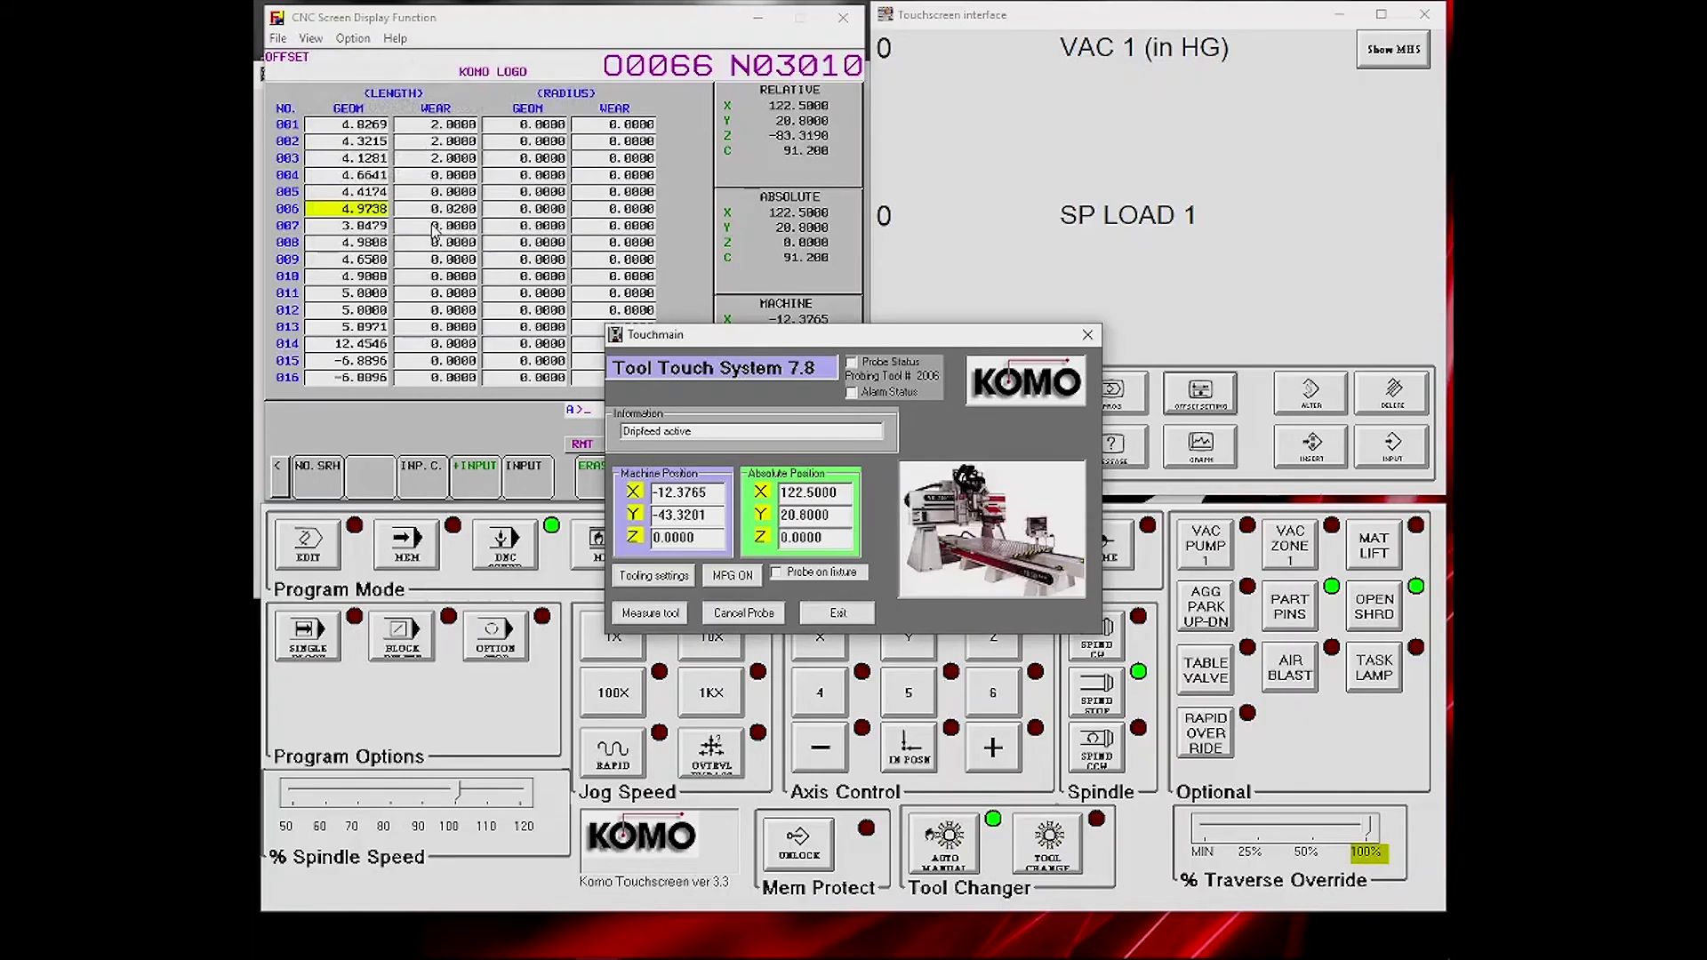